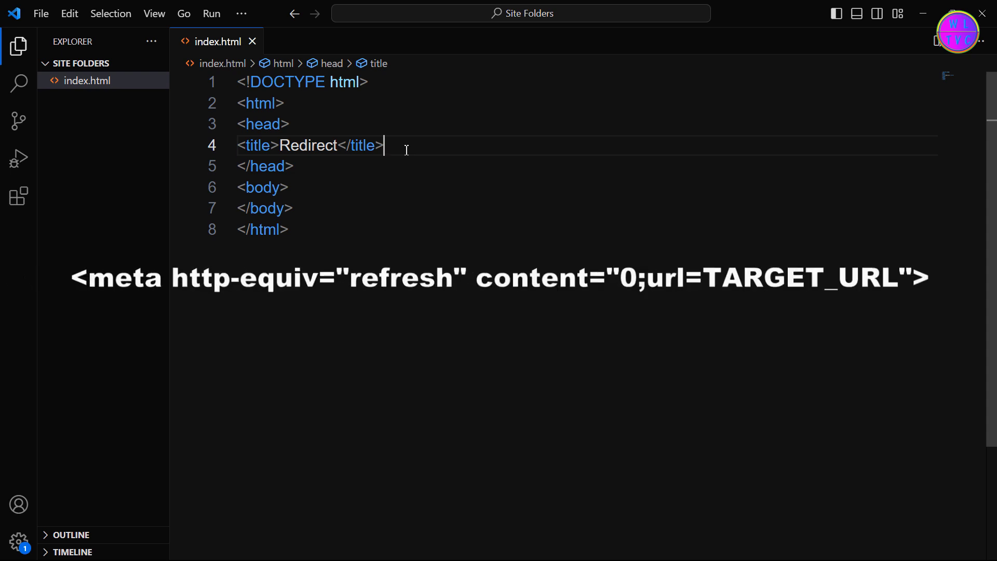
key(Return)
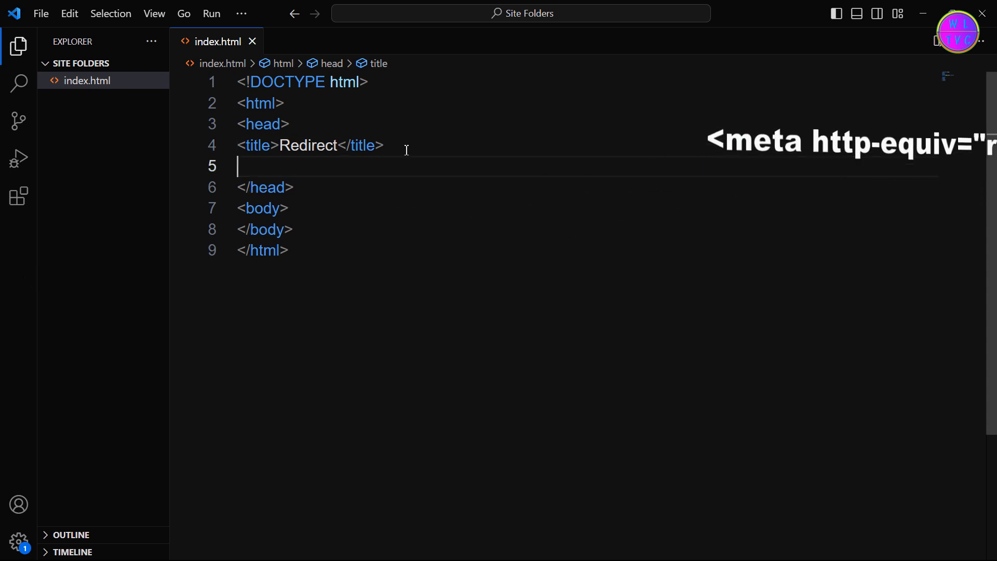
text(<meta>)
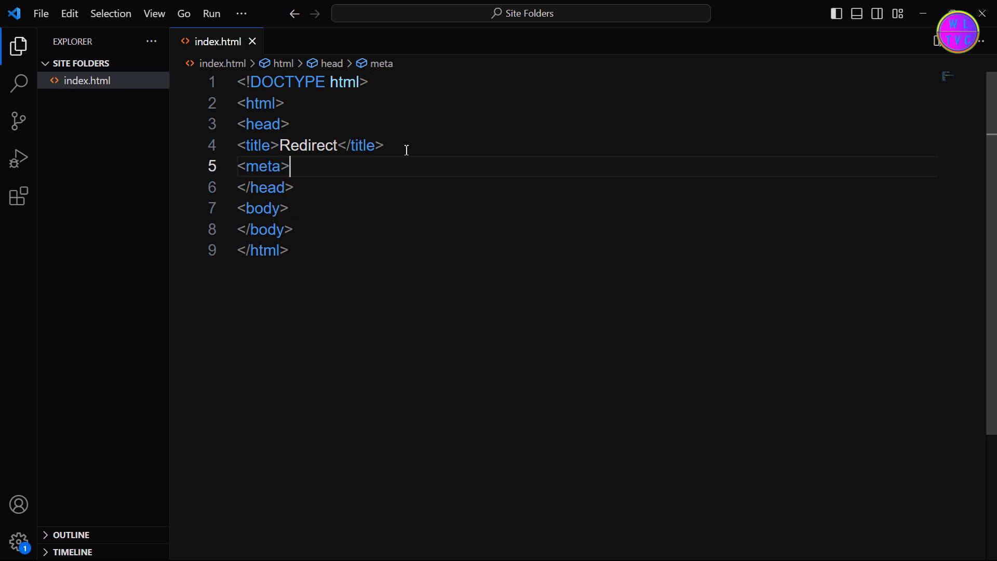
key(Left)
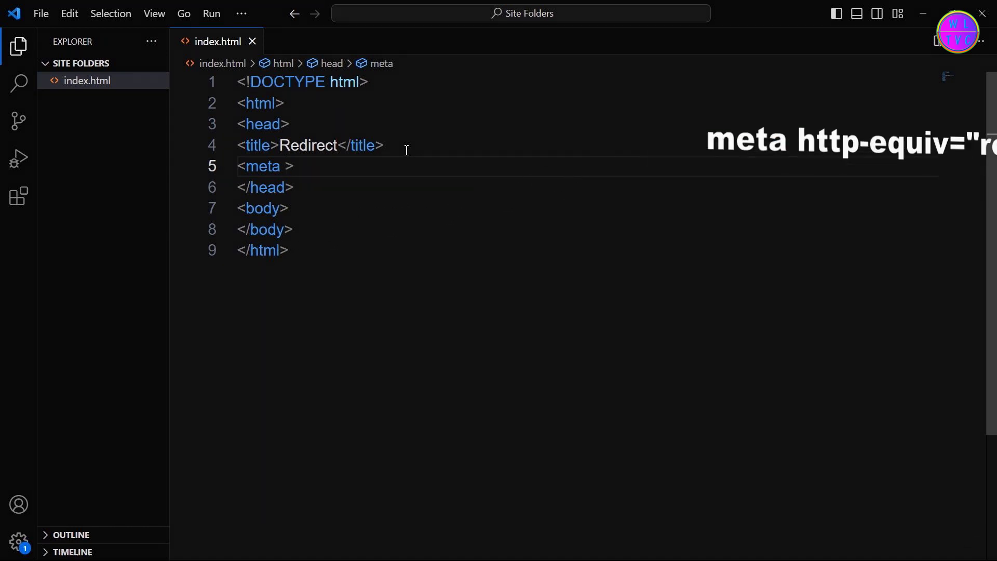
text(http)
key(Return)
text(r)
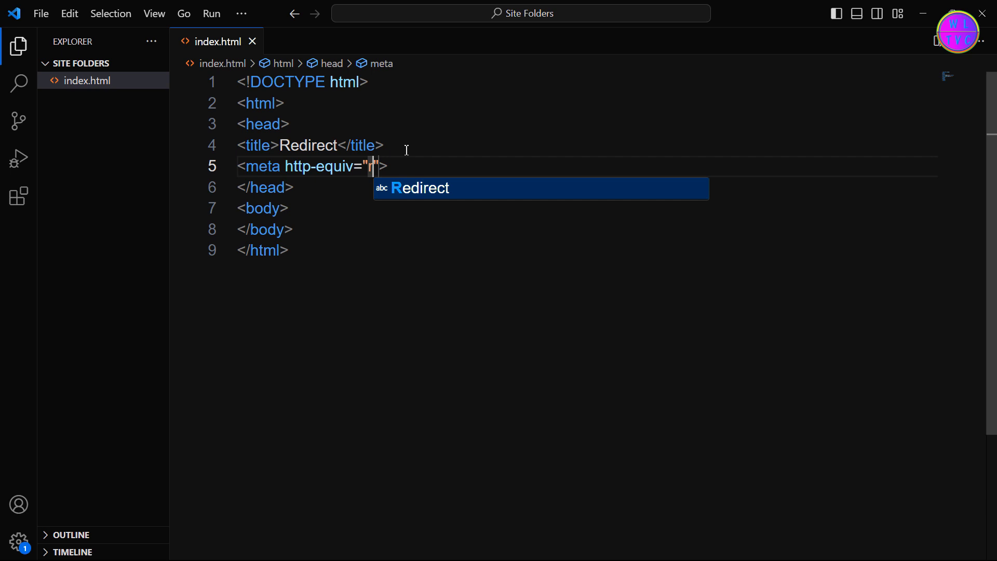
text(efresh)
key(Right)
text(c)
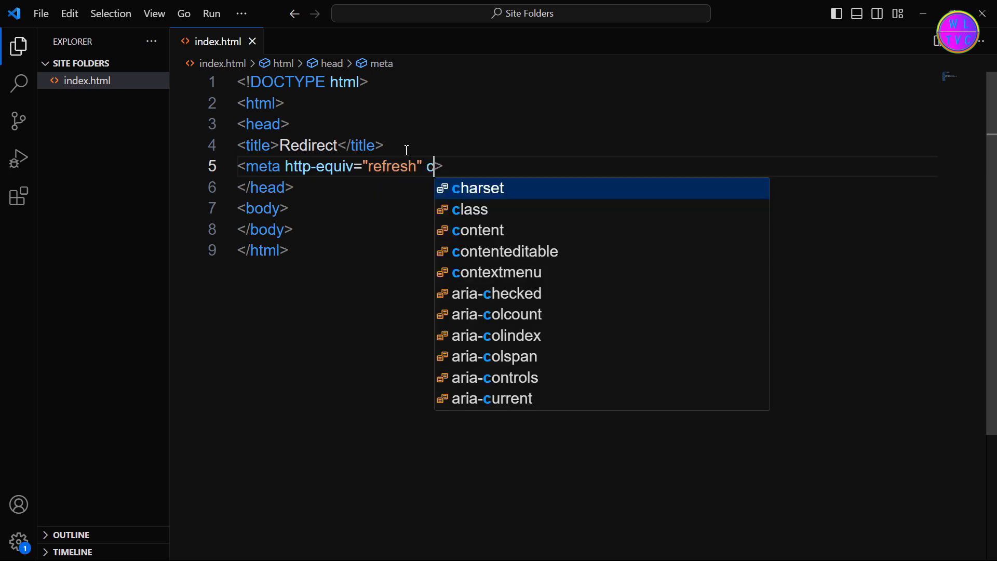
text(ontent="0;url)
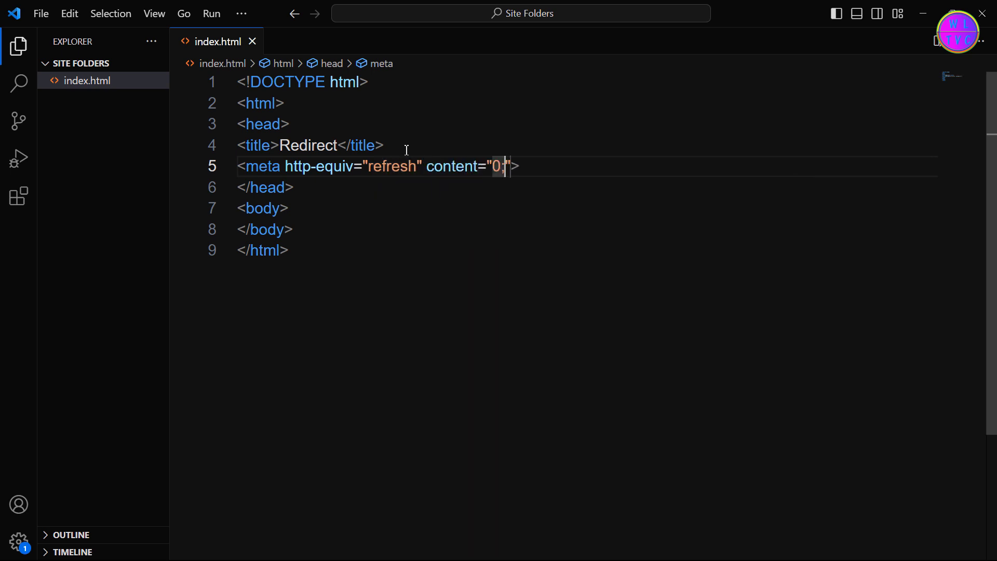
text(=https://c81)
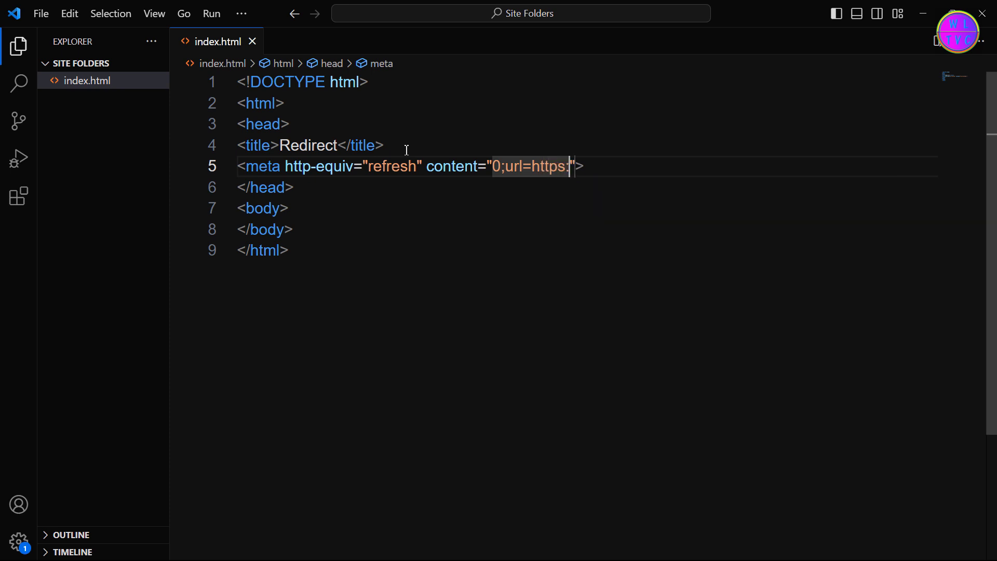
text(5.blog)
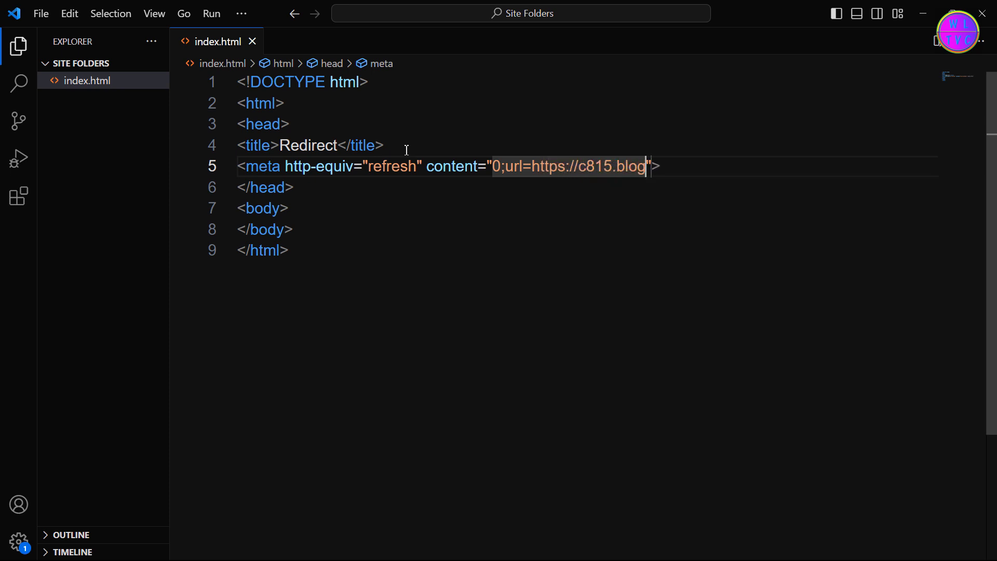
text(spot.com)
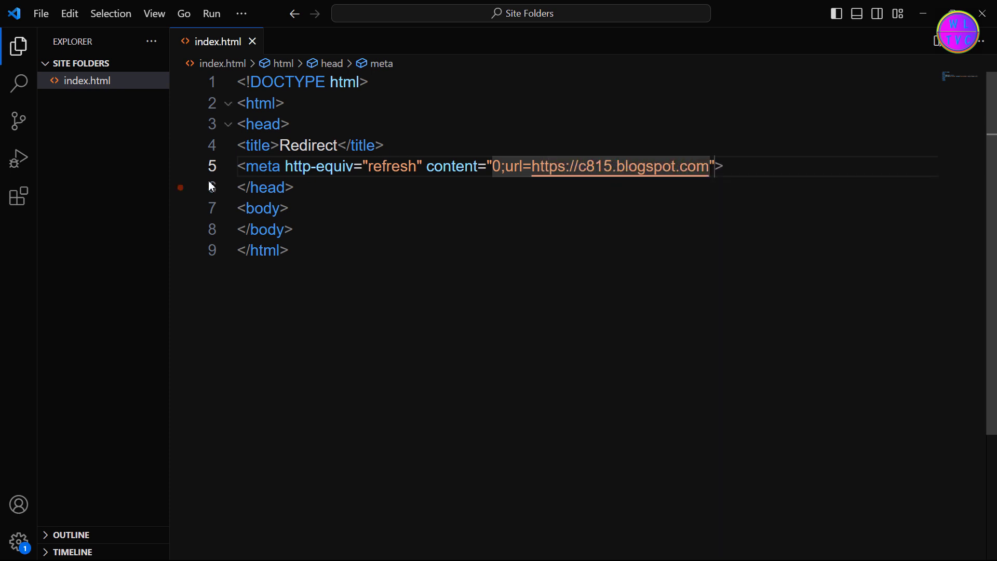
click(87, 80)
- Serve index.html with Live Server, confirm Chrome lands on c815.blogspot.com, then return to the code
right_click(81, 89)
click(137, 99)
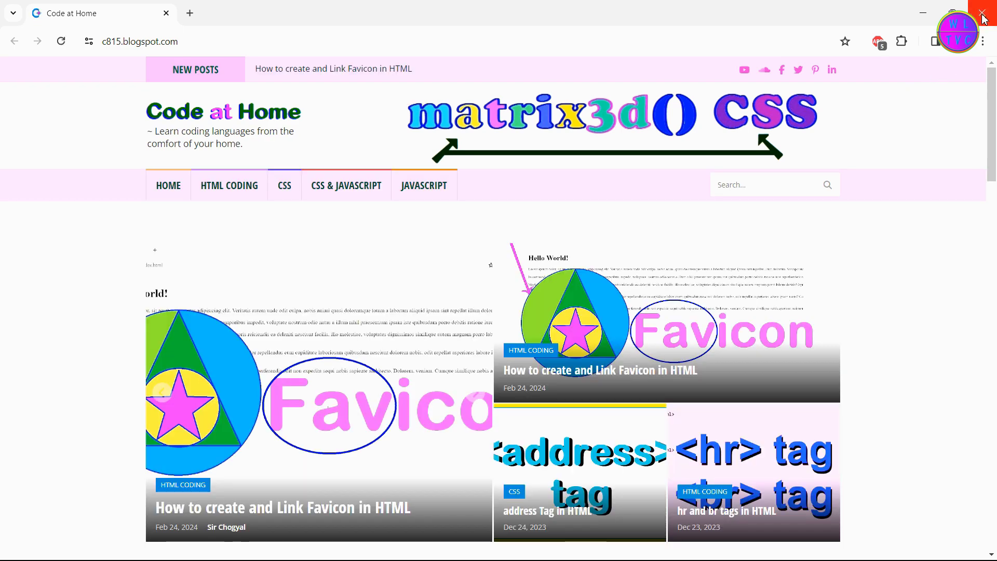
key(alt+Tab)
- Set the refresh delay to 5, add heading 'This page will redirect after 5 seconds', and preview live
click(503, 165)
key(BackSpace)
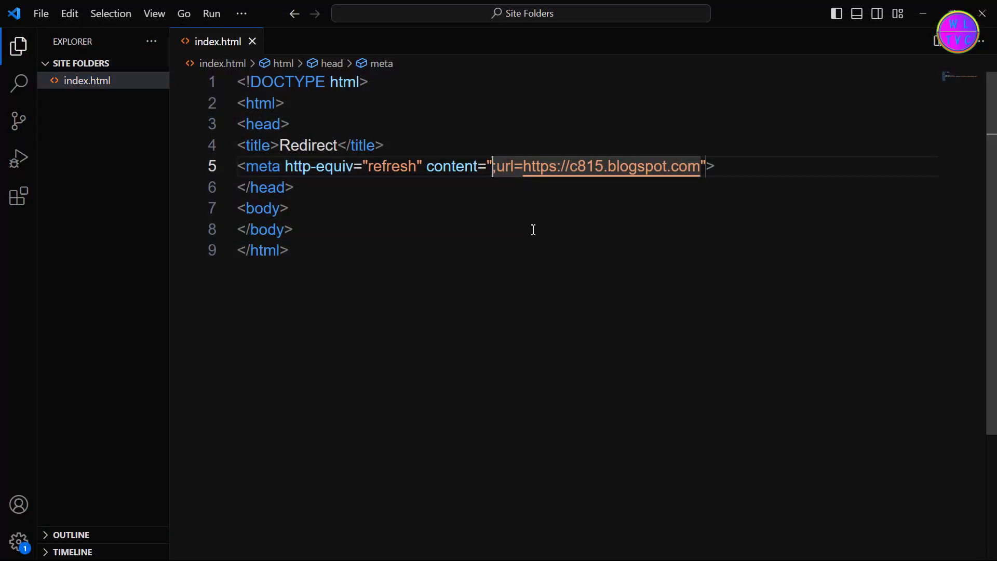
text(5)
click(303, 211)
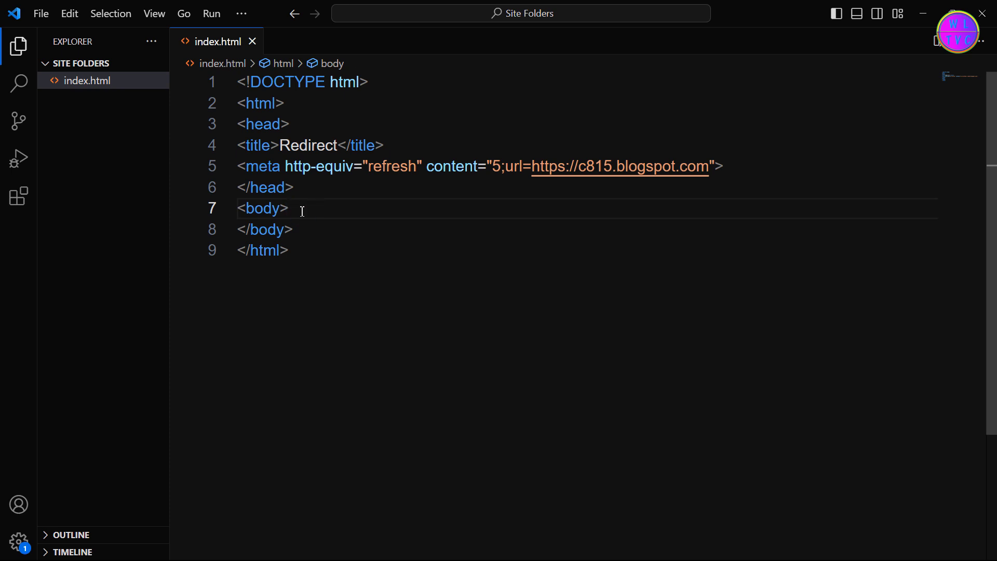
key(Return)
text(<h1)
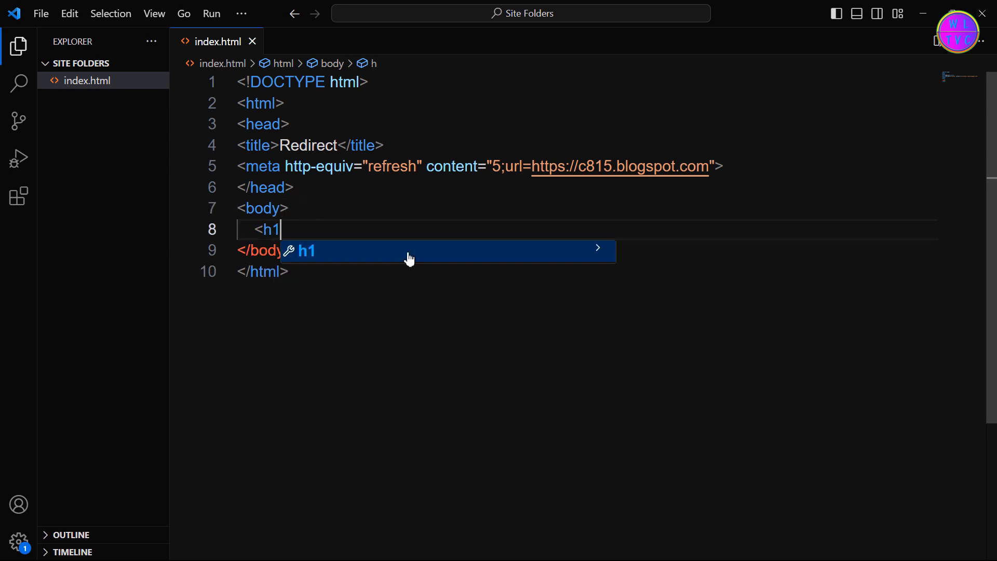
text(>This page will )
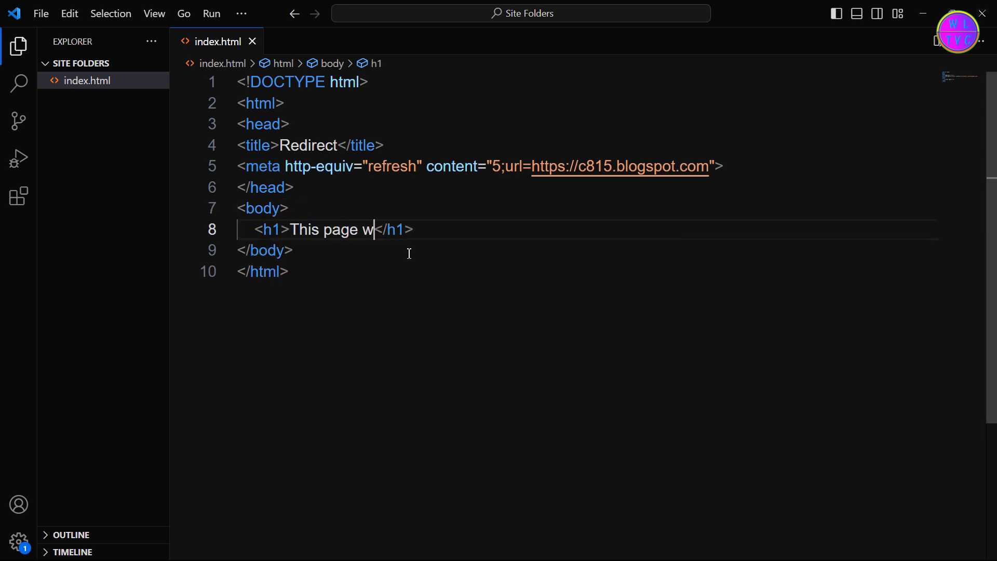
text(redirect )
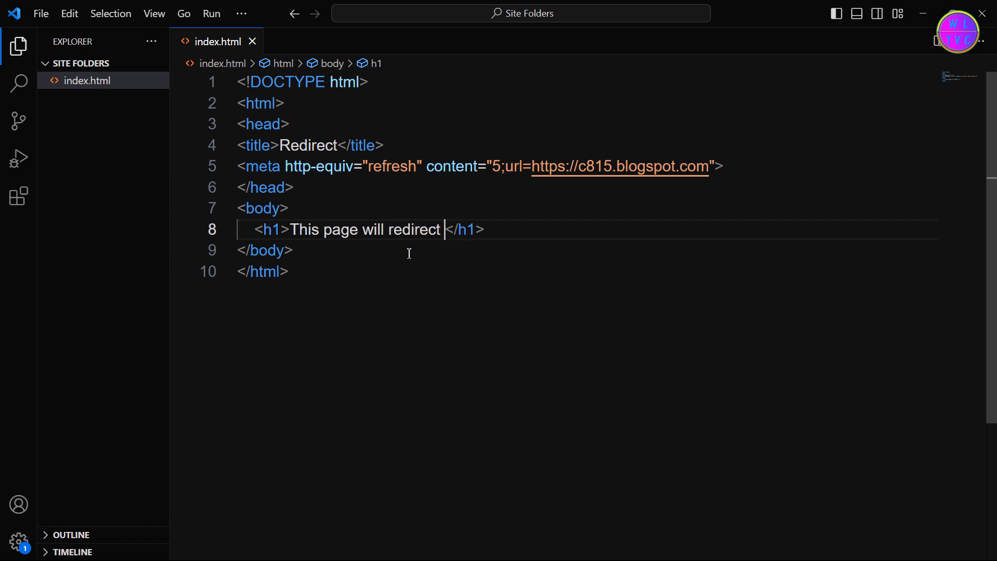
text(after 5 se)
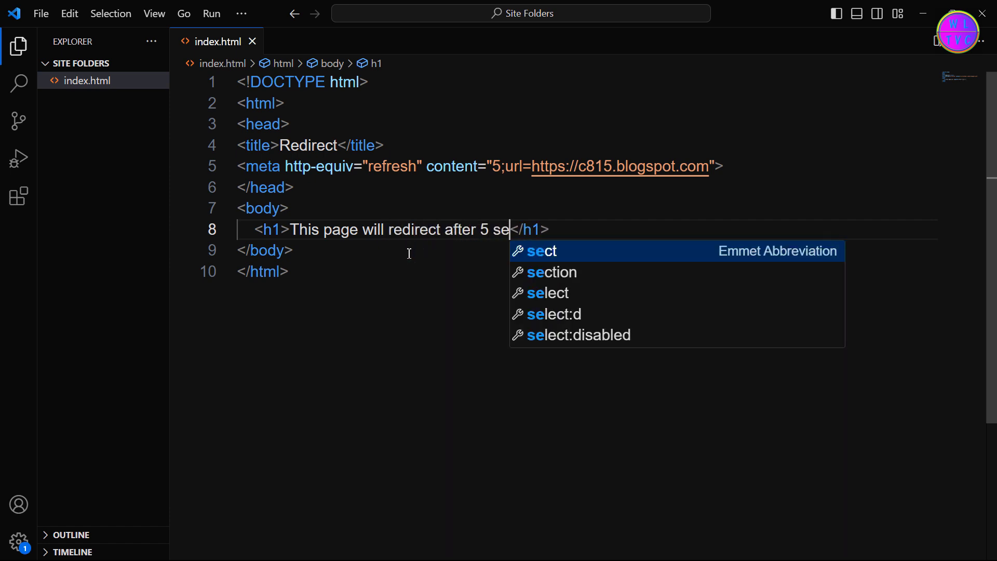
text(conds)
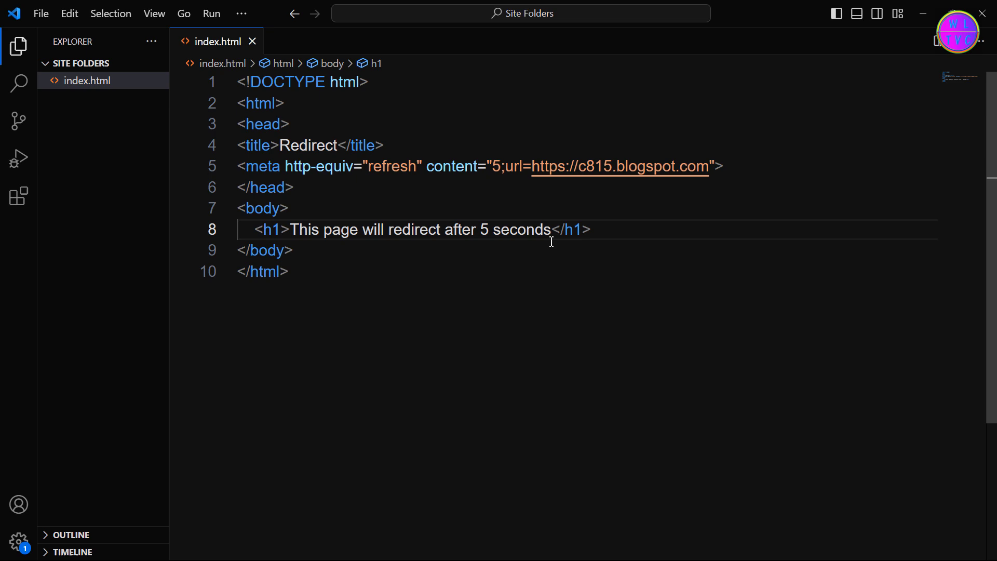
right_click(87, 80)
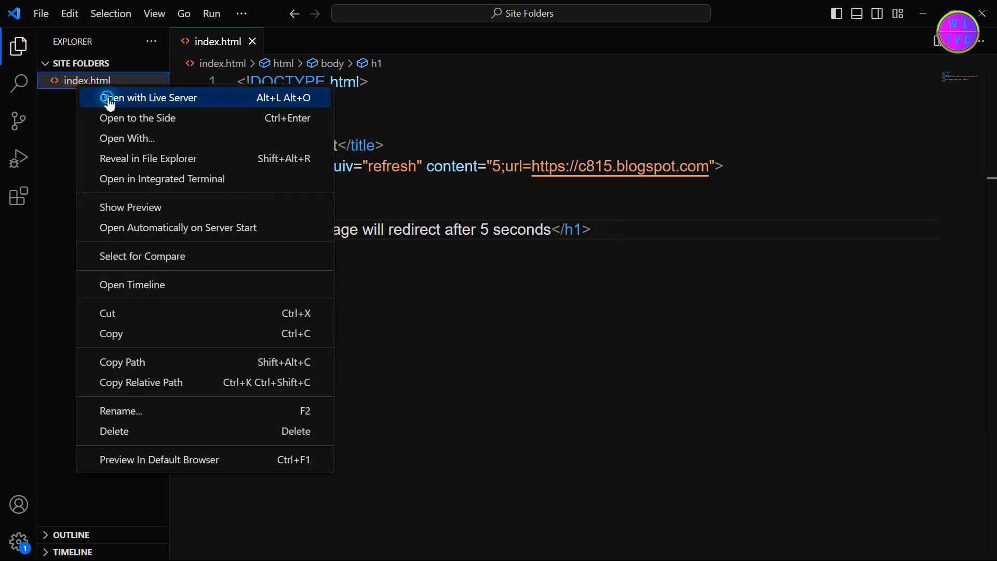
click(109, 102)
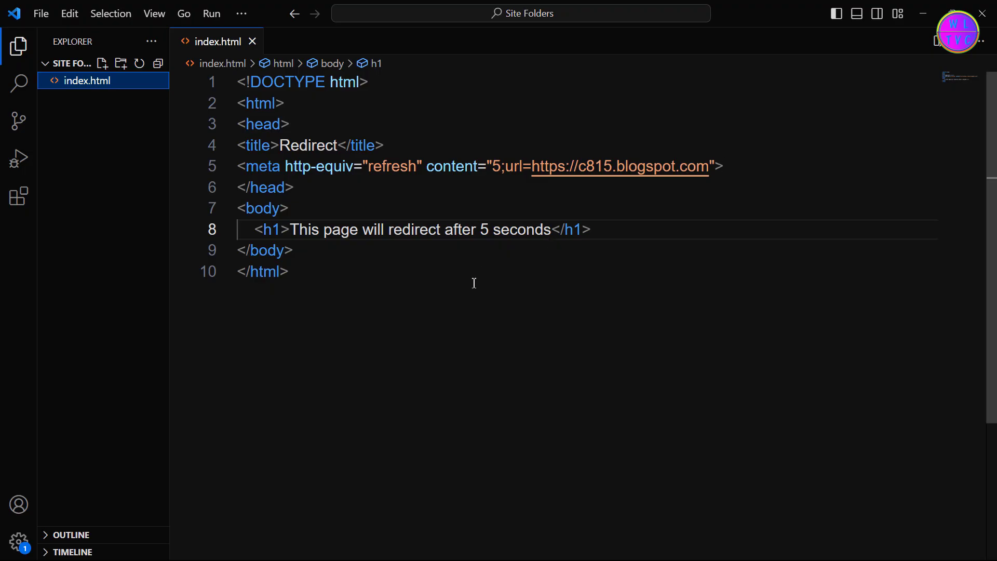
click(600, 234)
key(Return)
text(<)
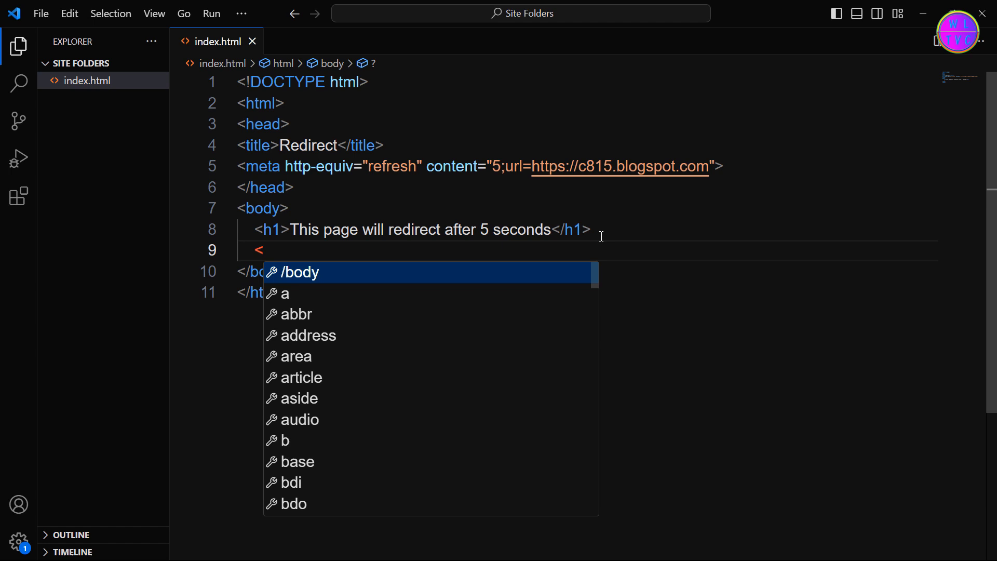
text(p>If th)
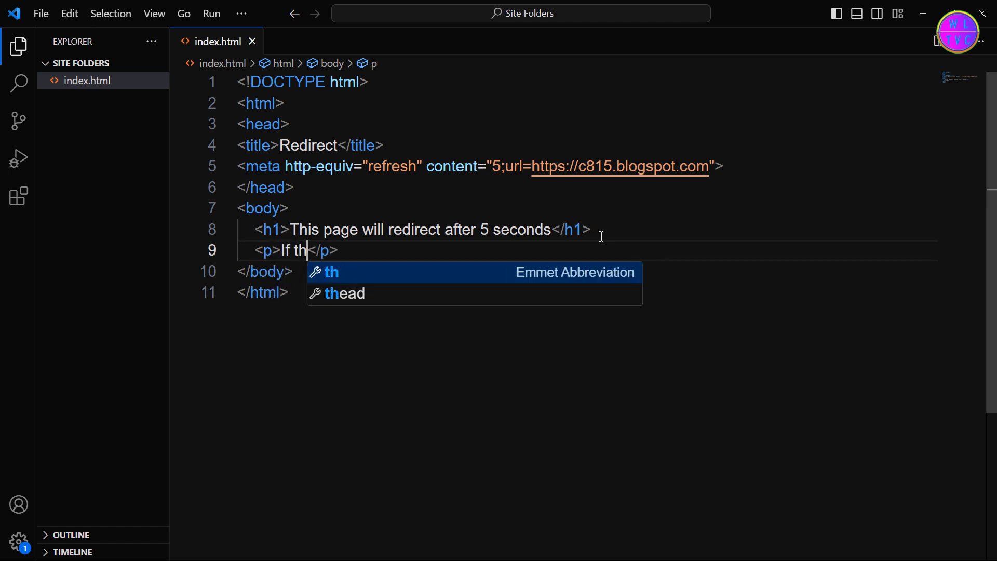
text(e page is n)
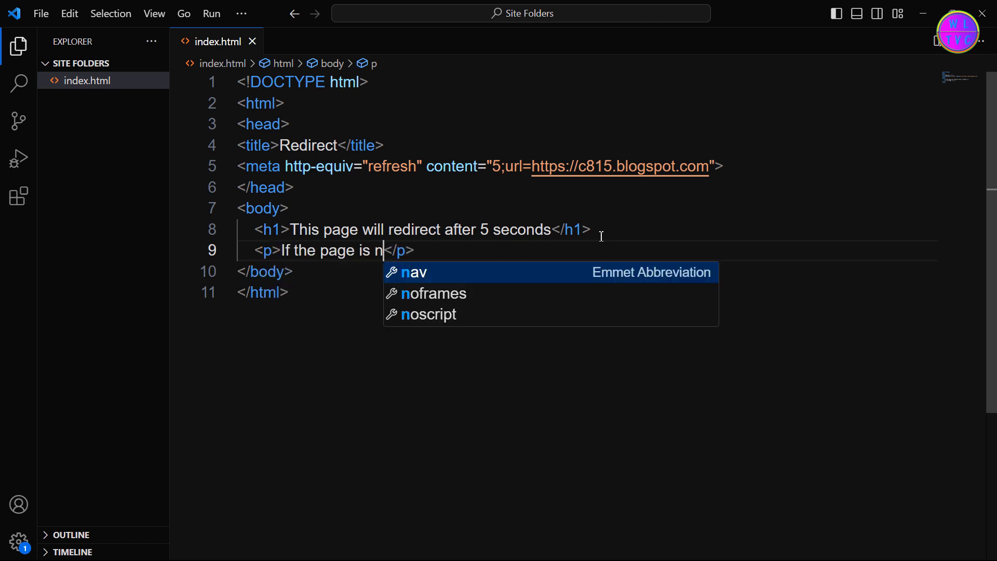
text(ot redirecte)
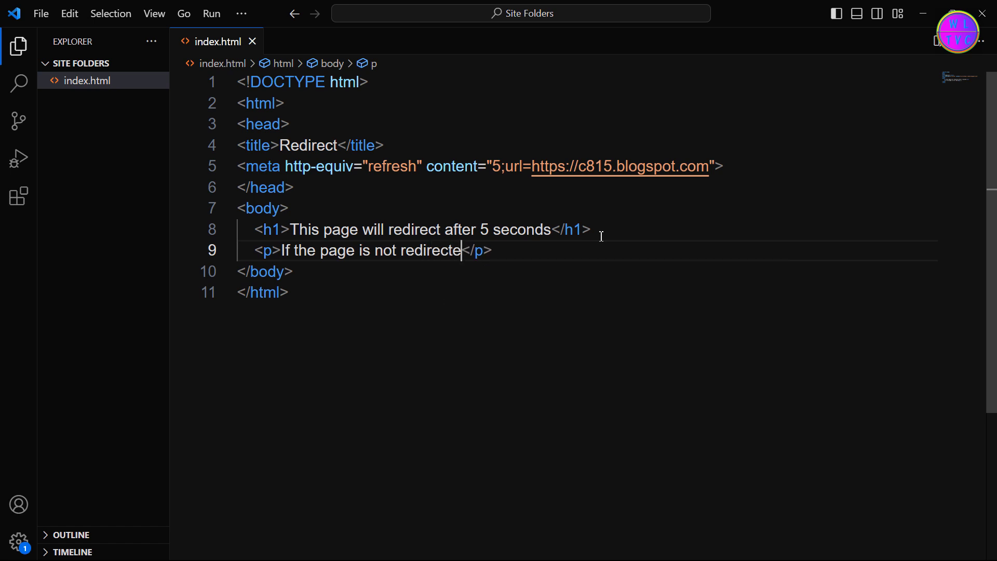
text(automatica)
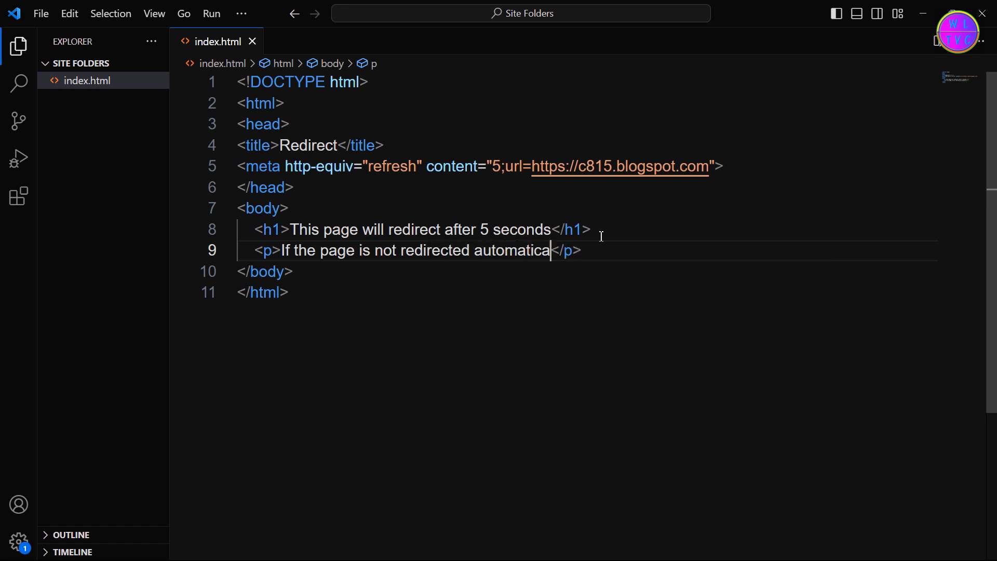
text( <a>cli)
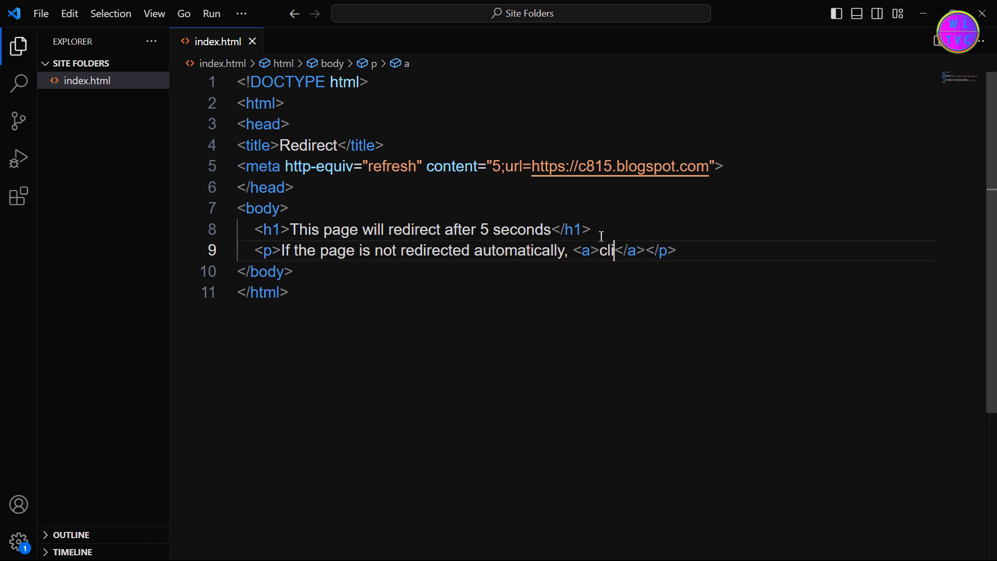
text(ck here)
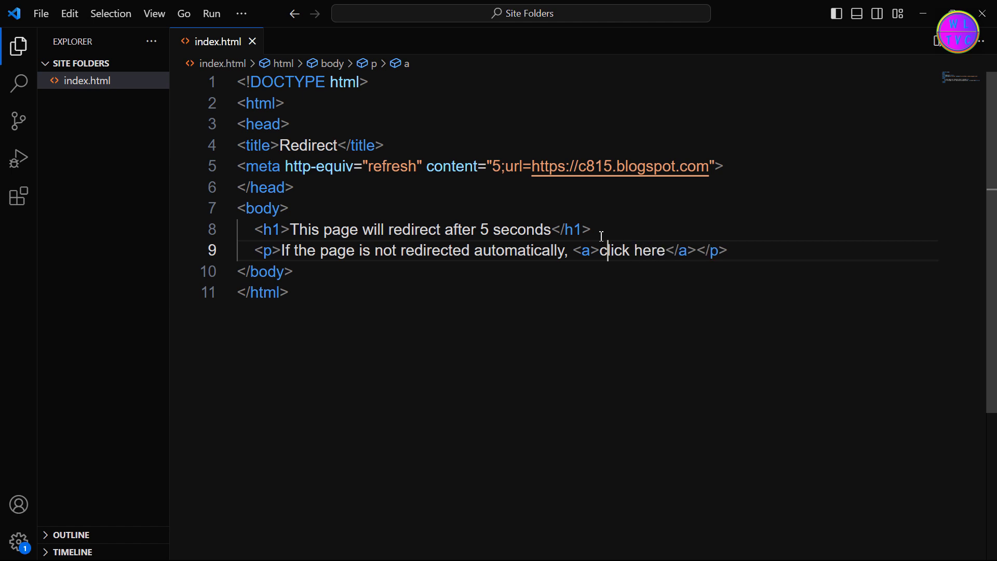
text( hre)
key(Return)
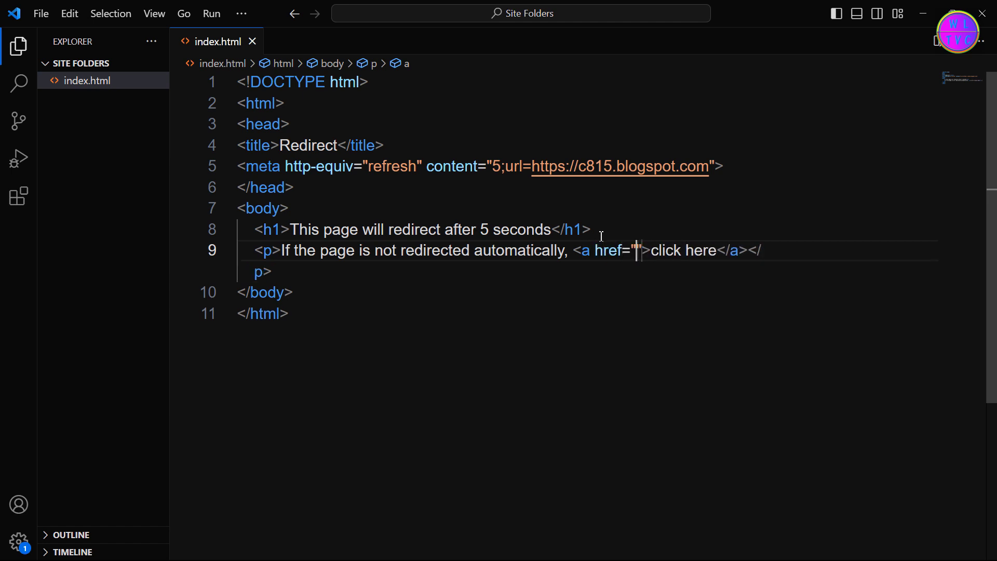
text(https://c8)
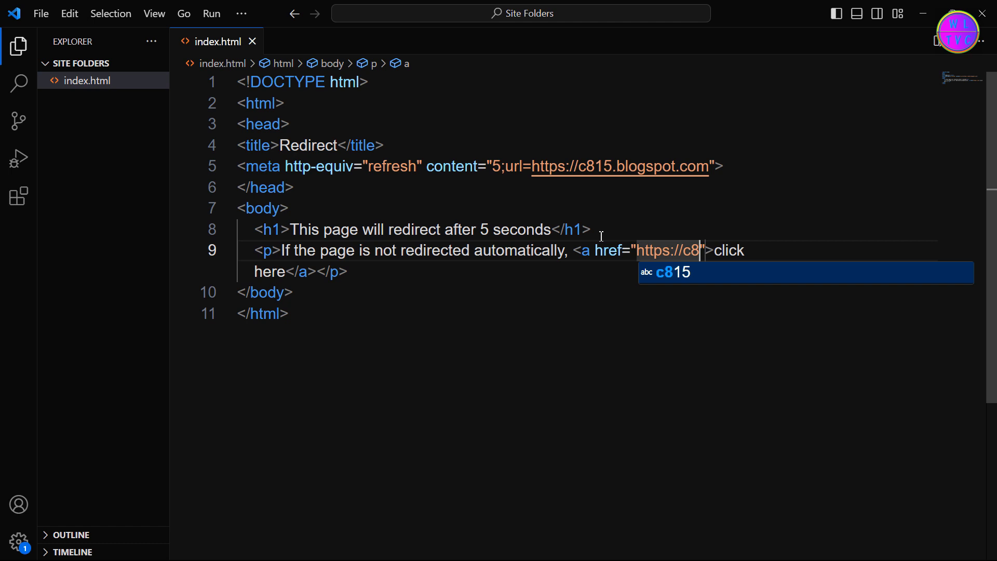
text(15.blogspot)
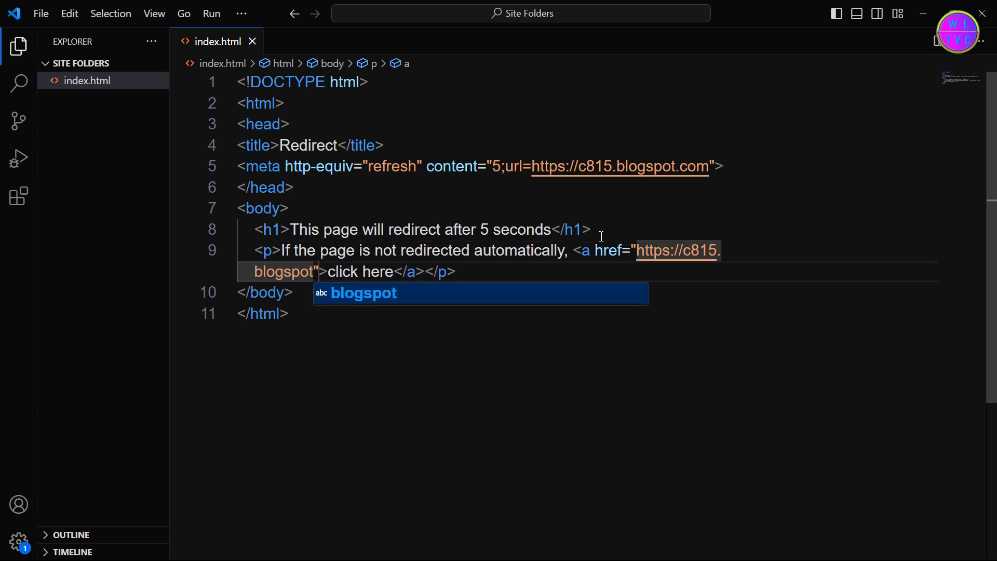
text(.com)
key(ctrl+s)
- Serve the page with Live Server and follow its 'click here' link to the Code at Home blog
right_click(107, 81)
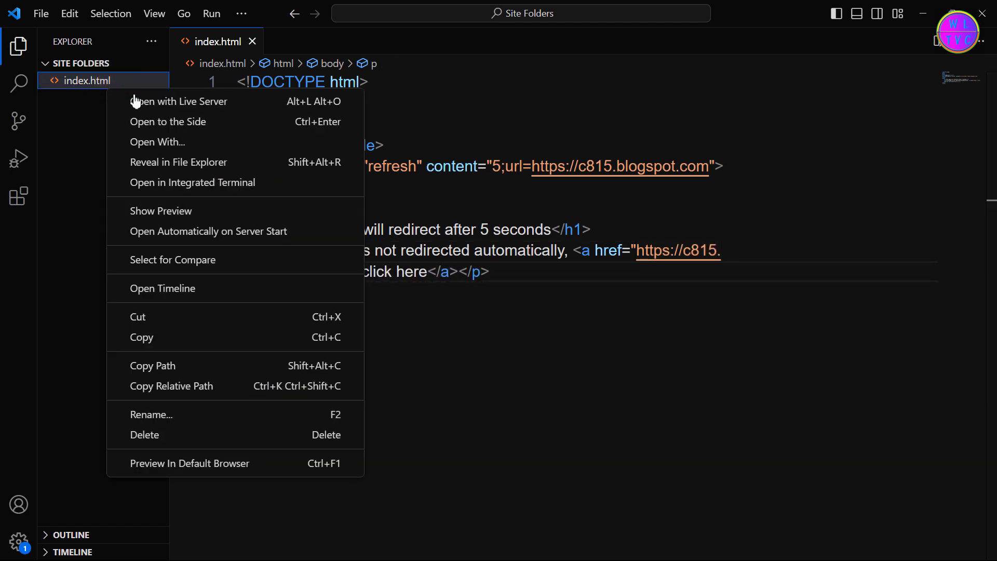
click(140, 97)
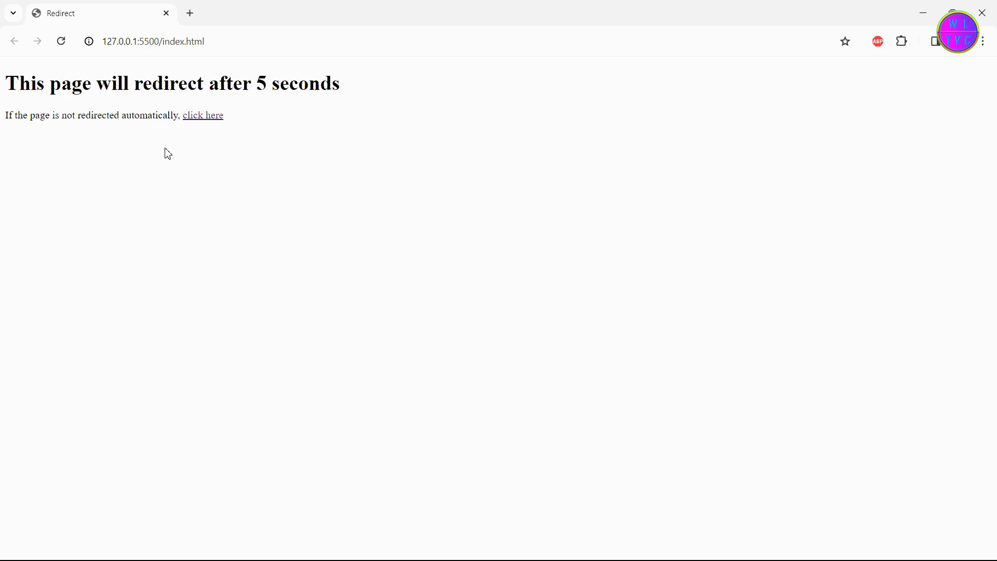
click(204, 115)
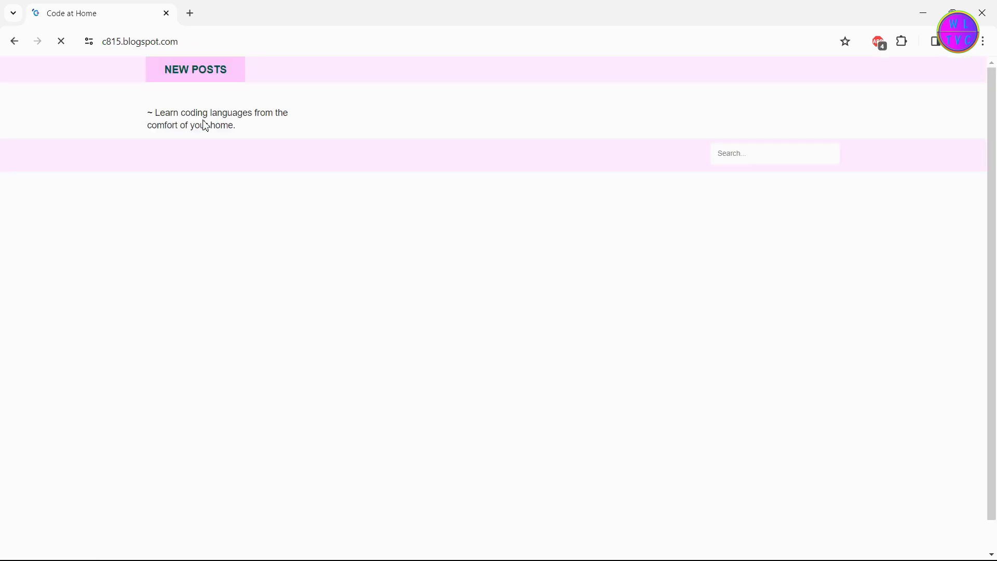
scroll(205, 125, down, 5)
scroll(318, 294, down, 5)
scroll(318, 294, down, 3)
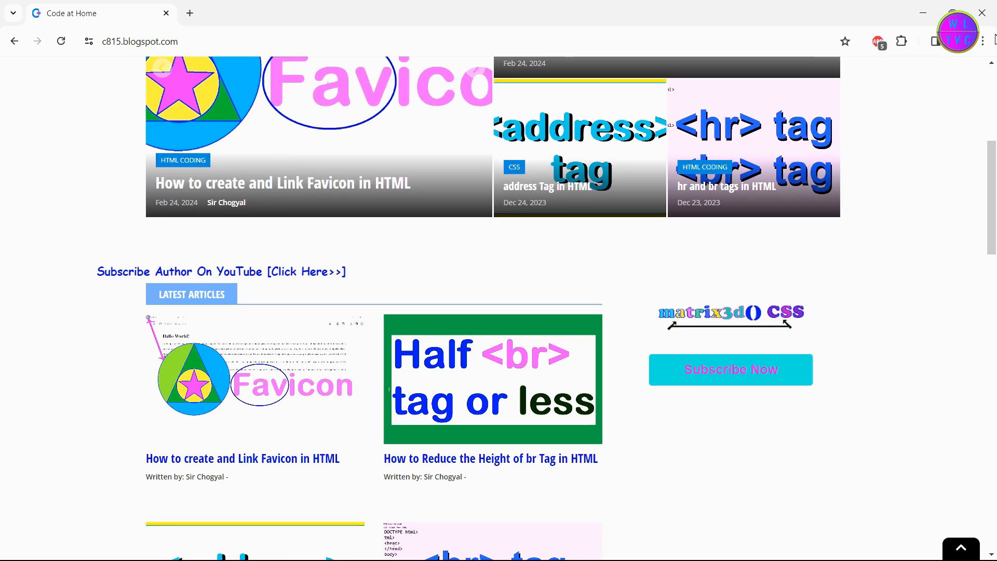
key(alt+Tab)
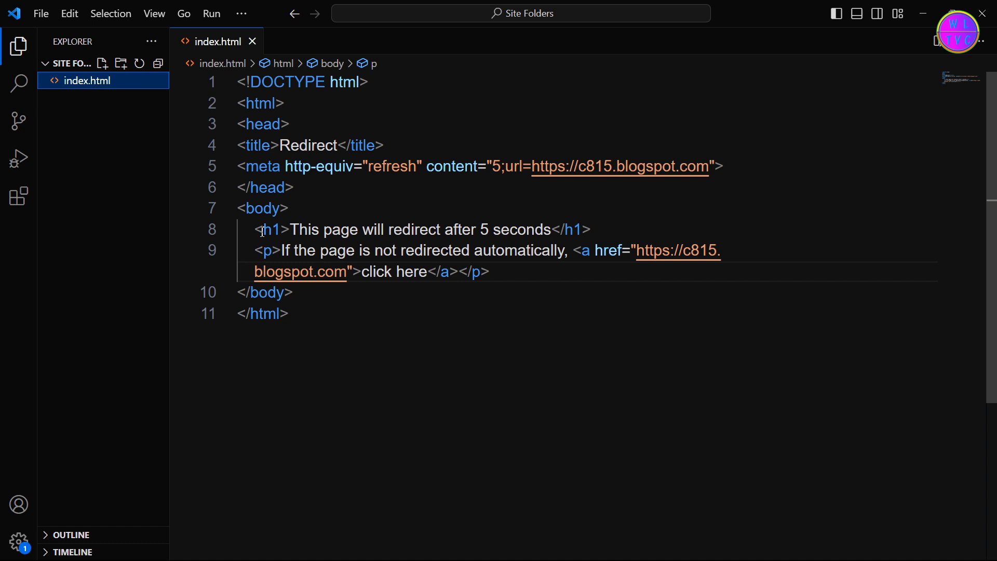
- Remove the heading, paragraph and meta refresh, and add a script setting window.location.href to c815.blogspot.com
drag(257, 230, 490, 271)
text(<)
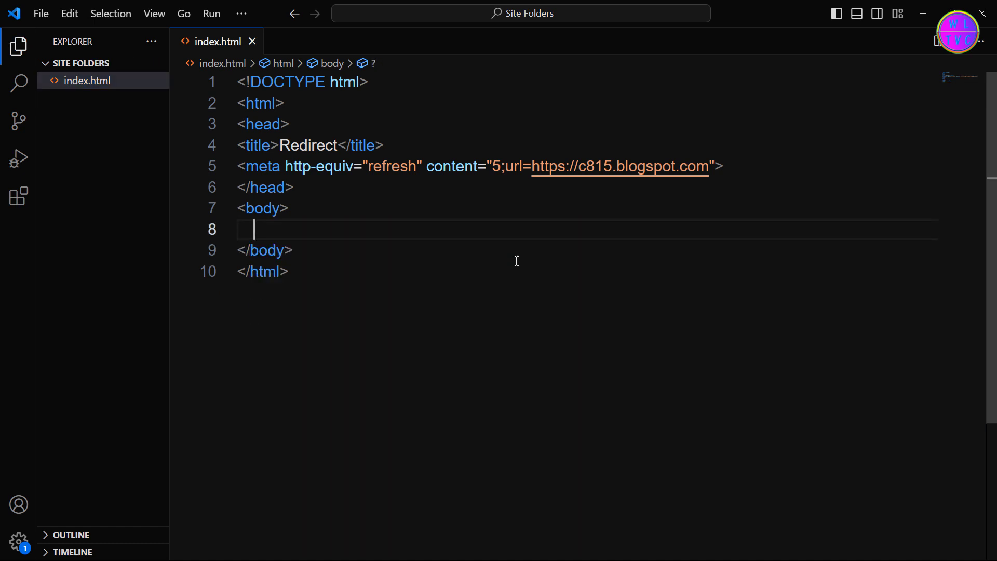
drag(725, 166, 238, 165)
key(BackSpace)
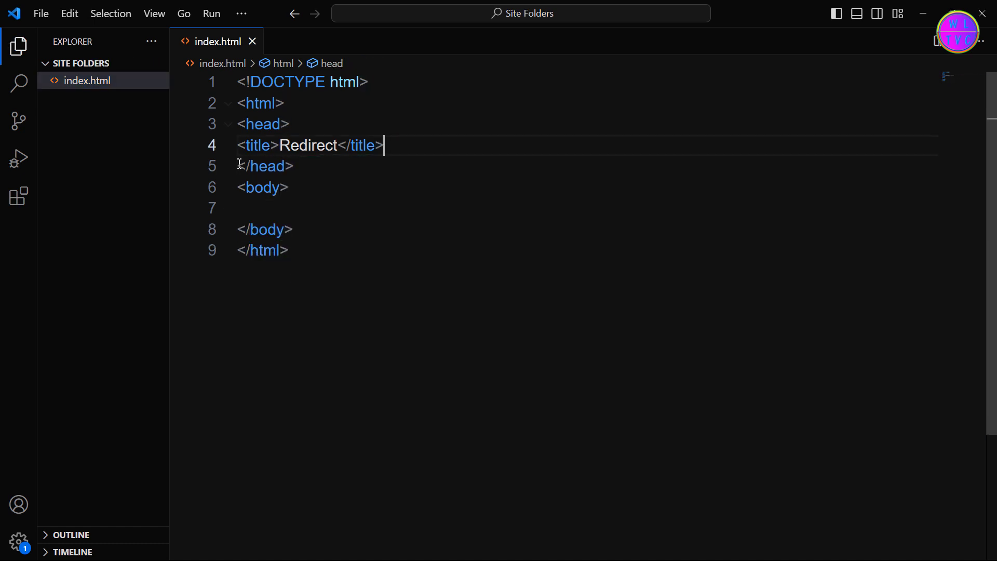
click(495, 218)
text(<scr)
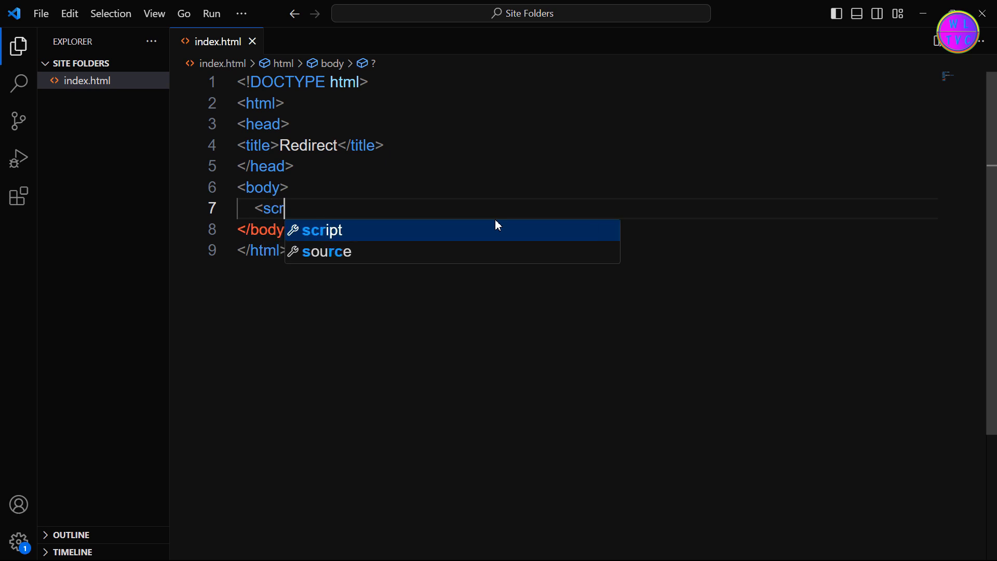
text(ipt>)
key(Return)
text(win)
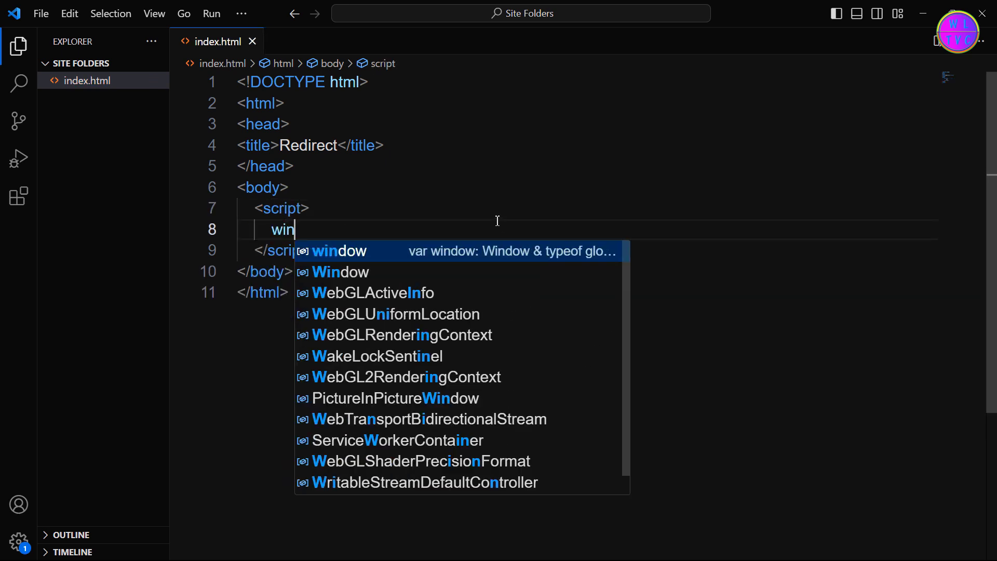
text(dow.location.)
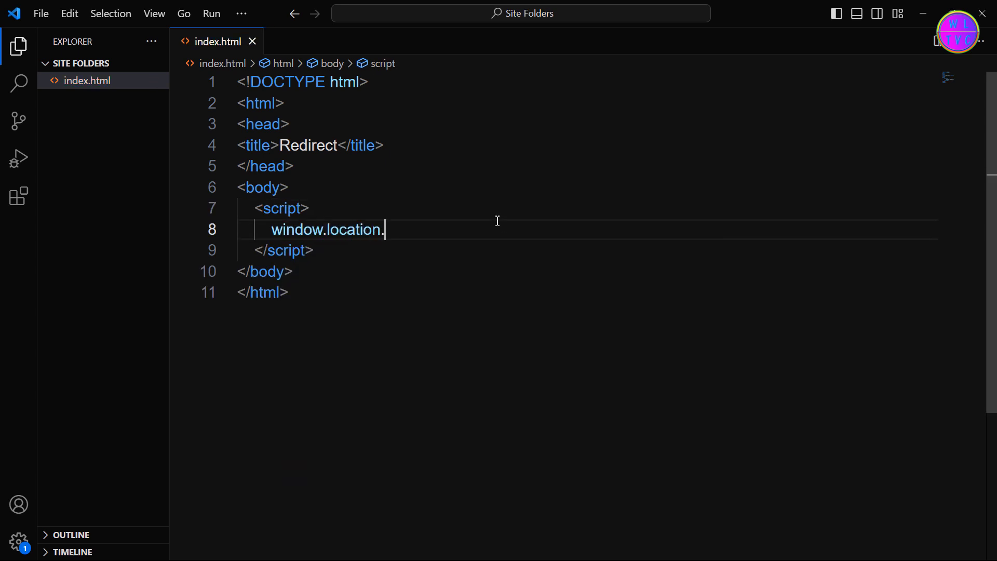
text(href = "h)
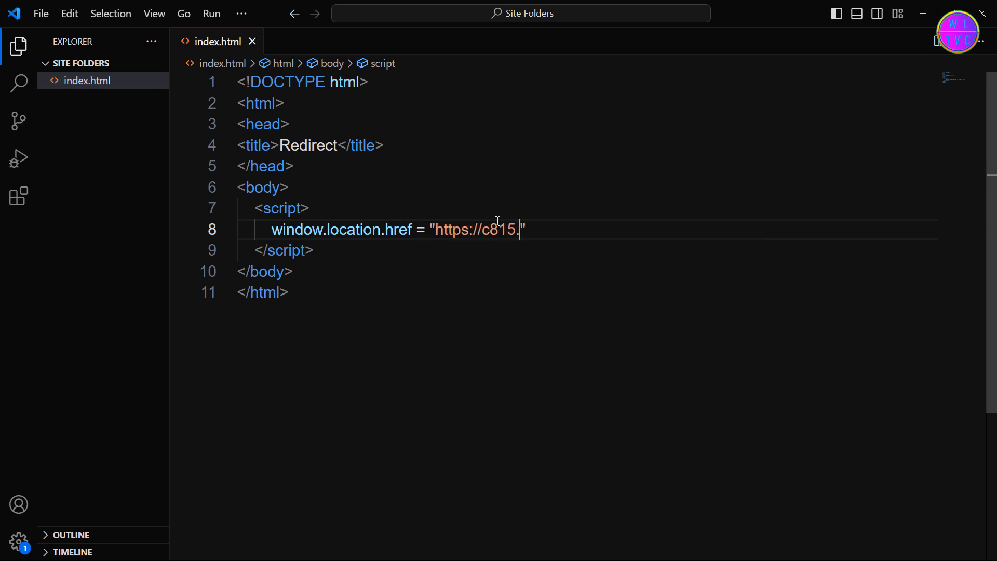
text(ttps://c815.blogspot.com";)
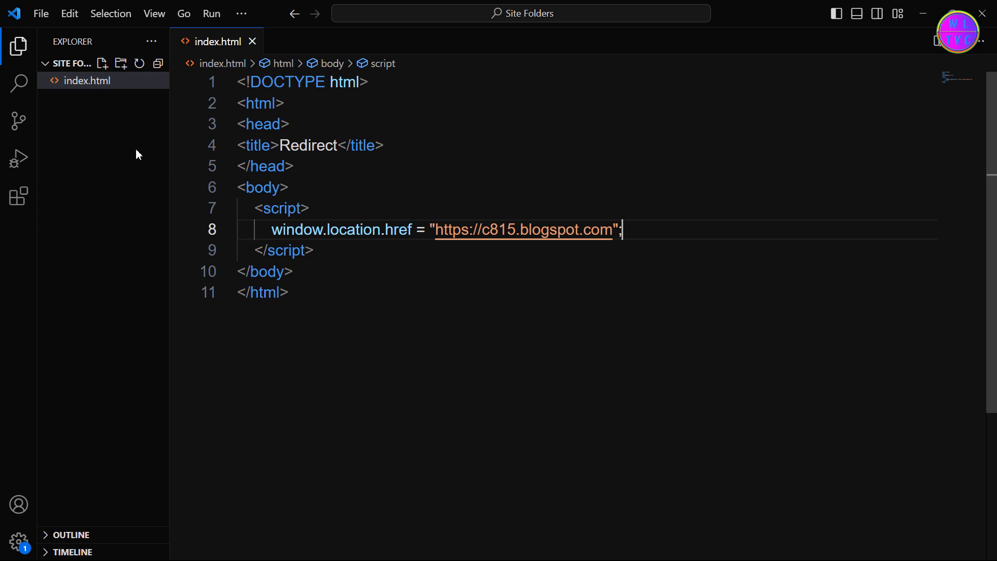
- Test the script redirect with Live Server in Chrome, then close the browser
click(80, 82)
right_click(81, 83)
click(172, 94)
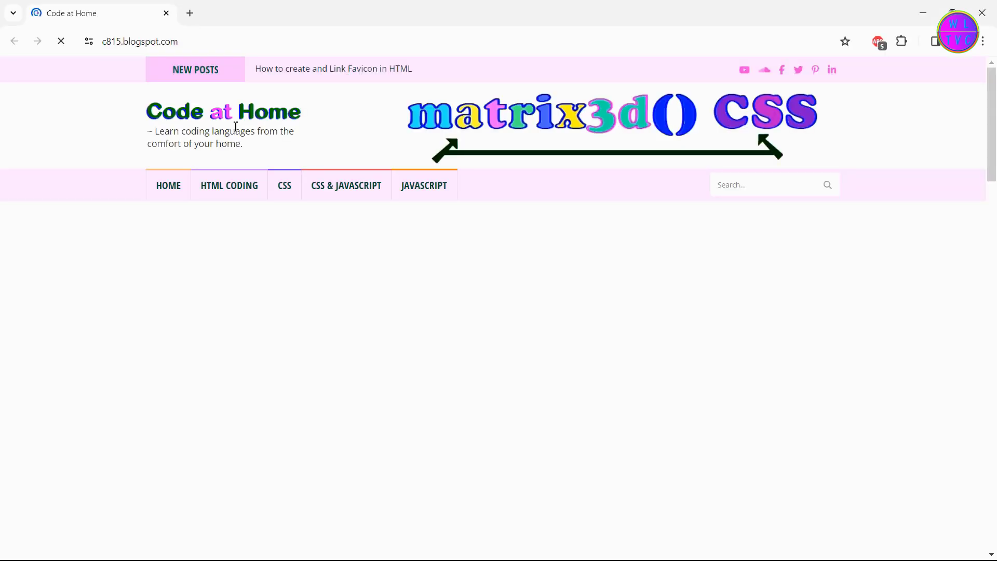
click(981, 13)
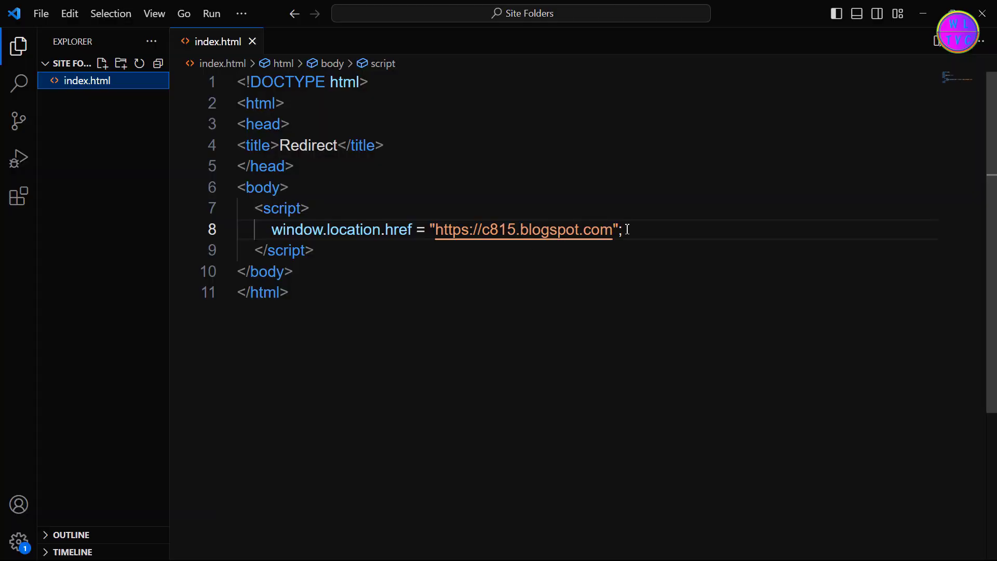
- Wrap the window.location.href redirect in a setTimeout with a 5000 ms delay
drag(623, 229, 273, 228)
key(BackSpace)
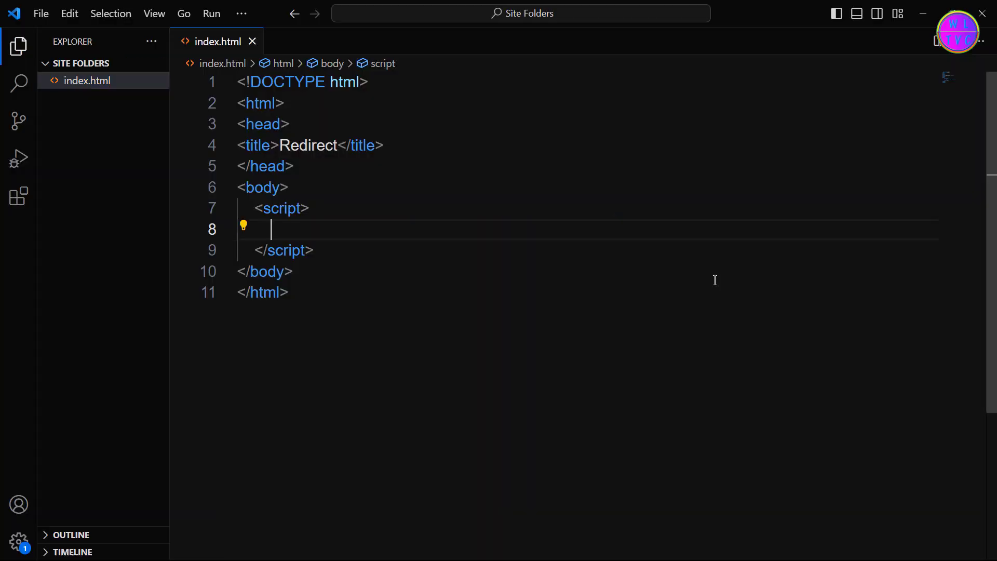
text(setTimeou)
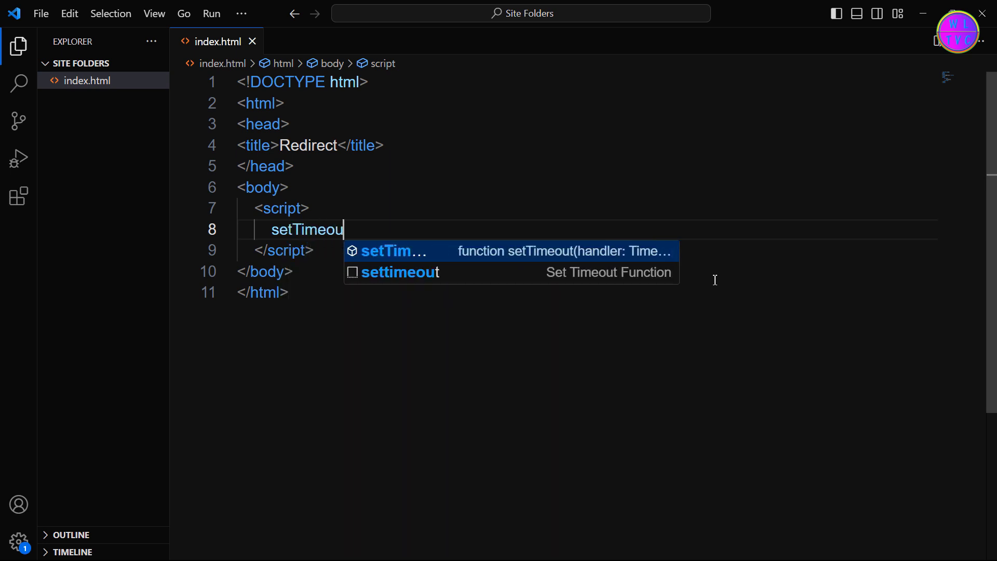
text(t(function())
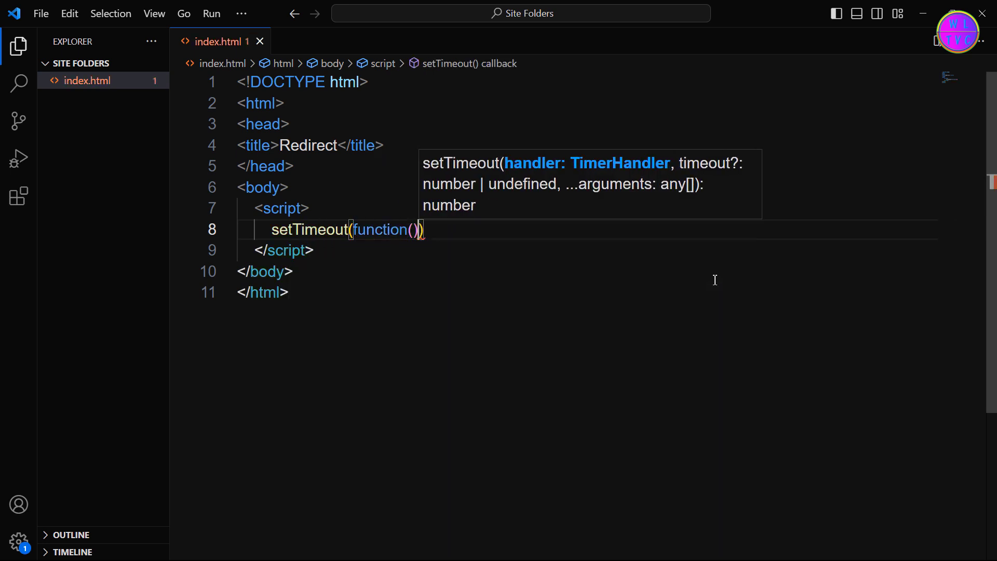
key(End)
text(;)
key(Left)
key(Left)
text({)
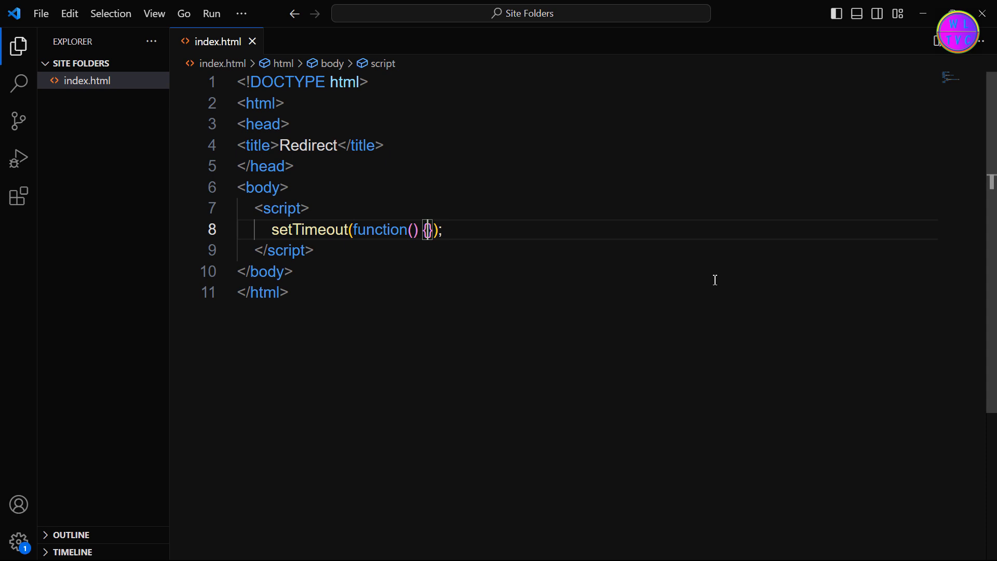
key(Return)
text(window.locat)
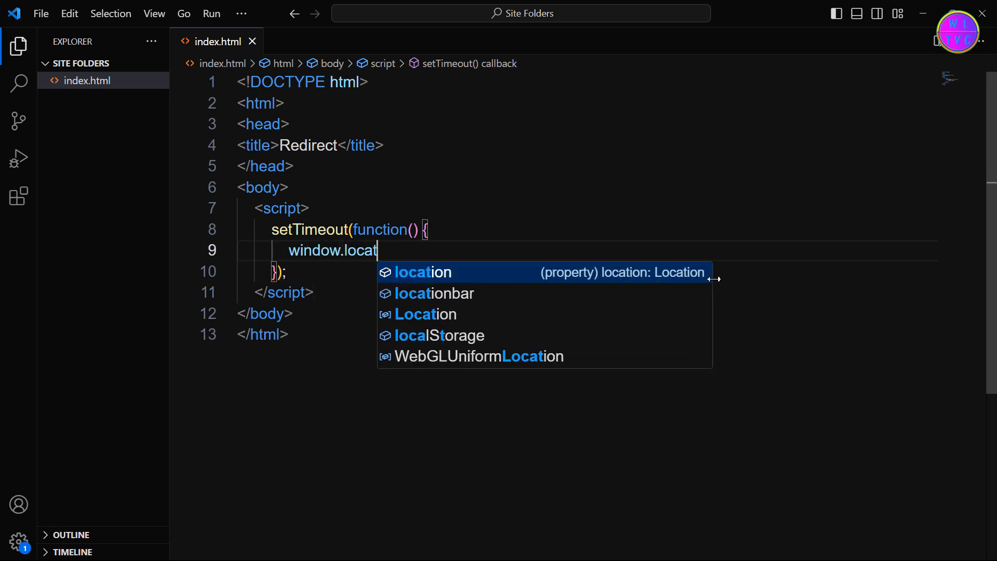
text(ion.href = "https://c815.blogspot.com")
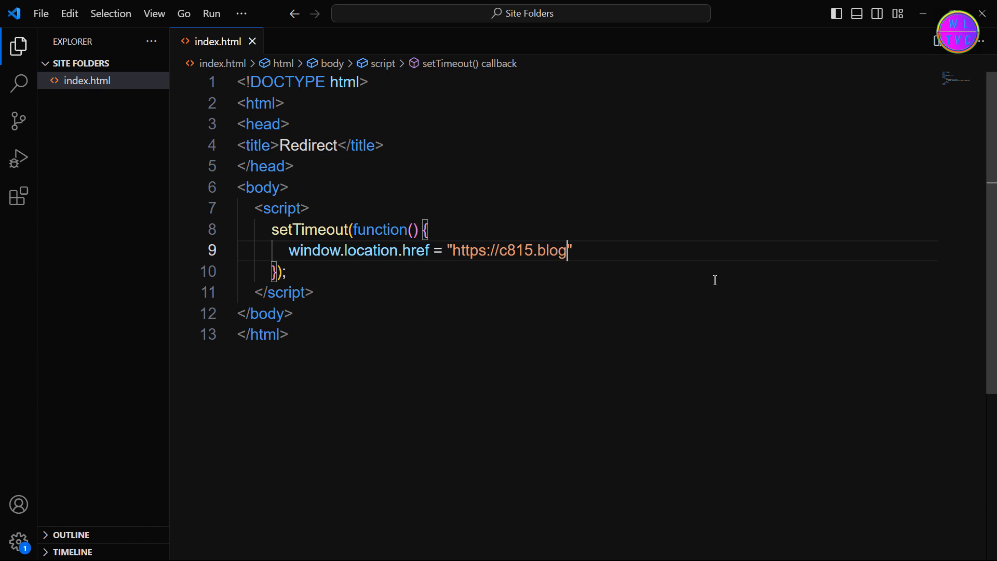
text(;)
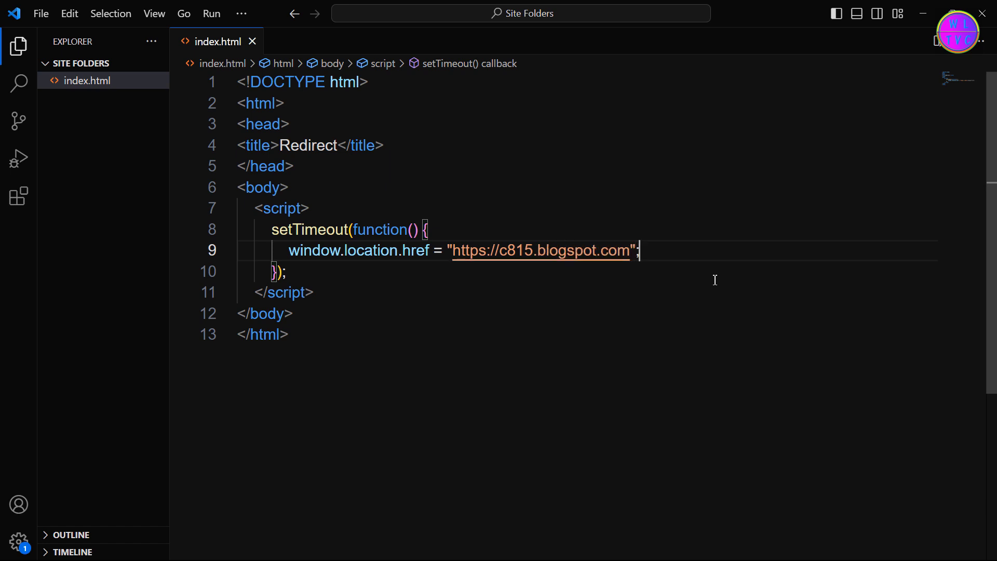
click(282, 271)
text(, 5000)
- Add an h1 after the script reading 'This page will redirect after 5 seconds.'
click(379, 286)
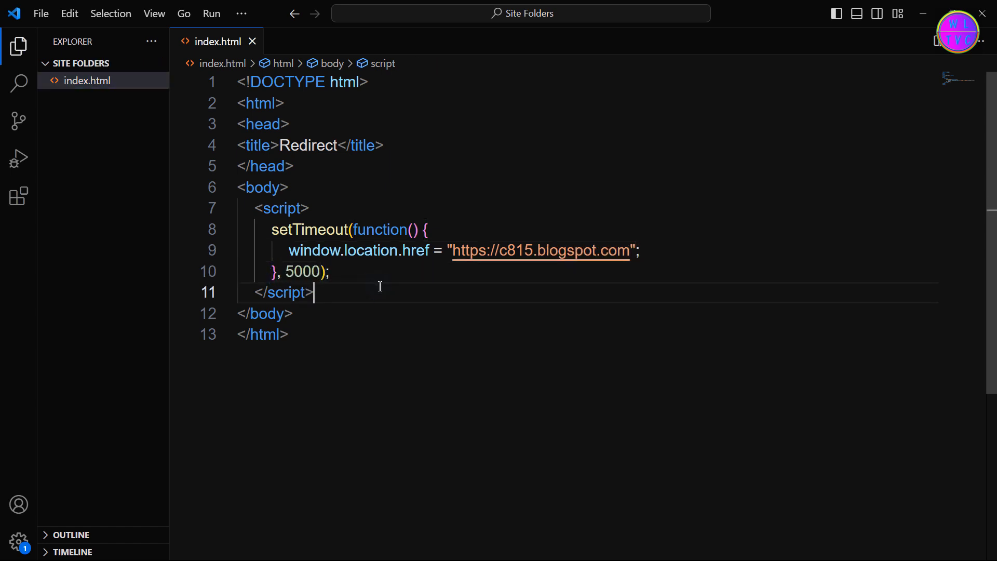
key(Return)
text(<h1>Th)
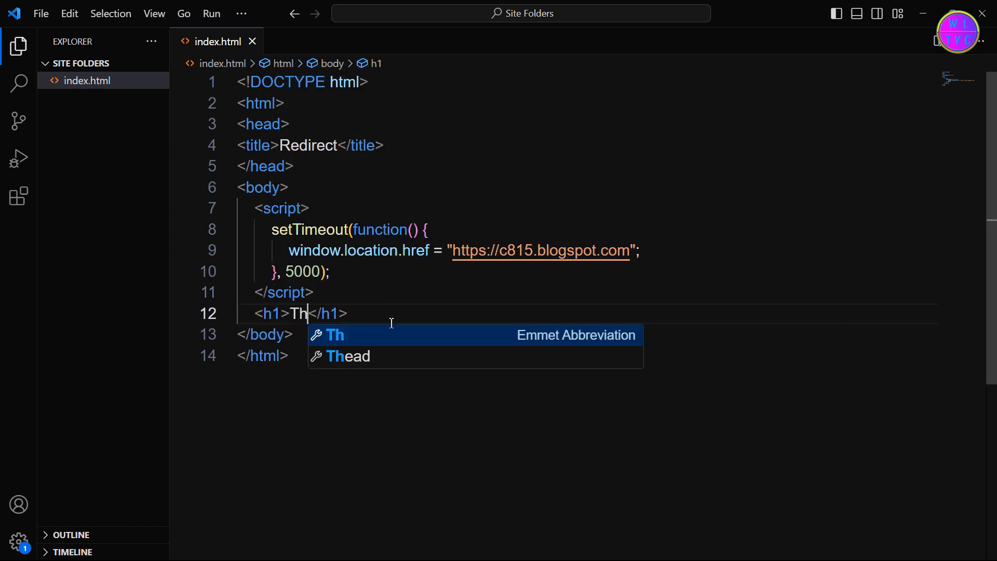
text(is page will)
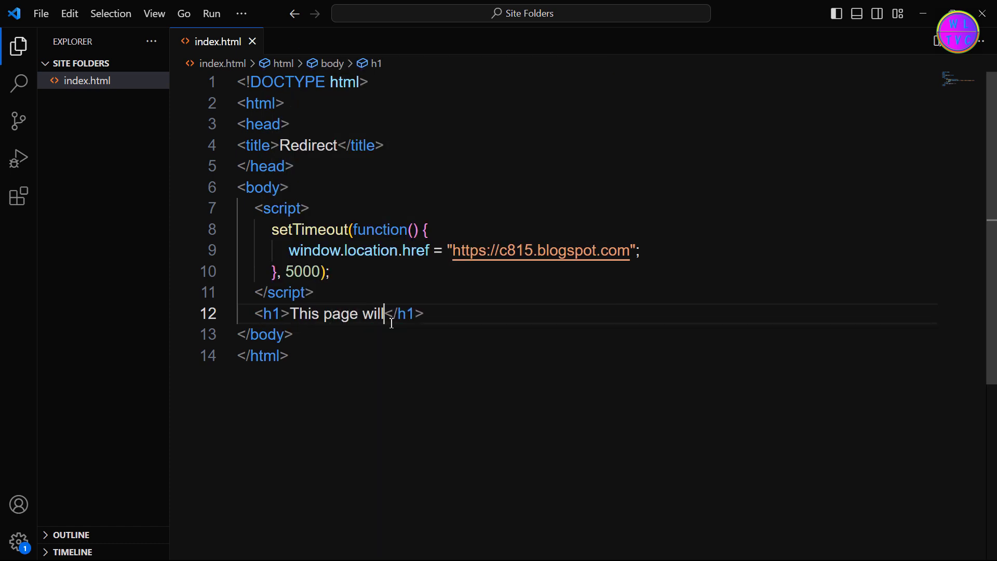
text( redirect after )
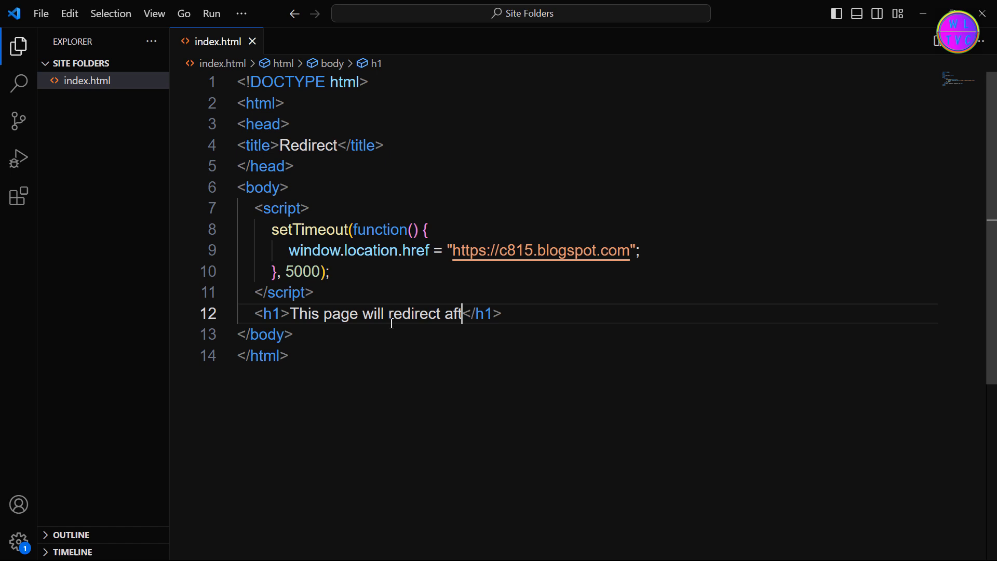
text(5 seconds.)
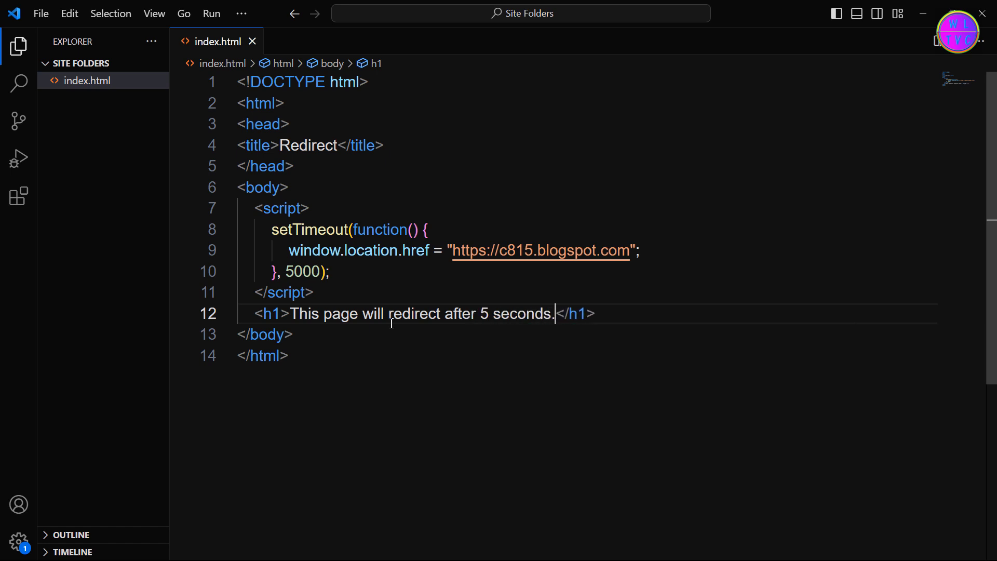
click(694, 318)
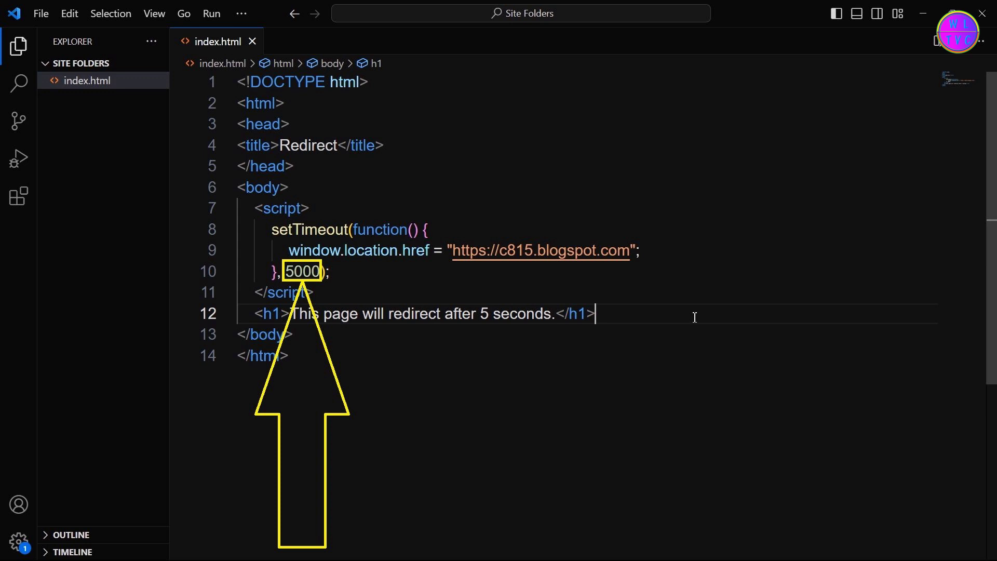
- Serve index.html with Live Server and wait for Chrome to redirect to c815.blogspot.com
right_click(86, 80)
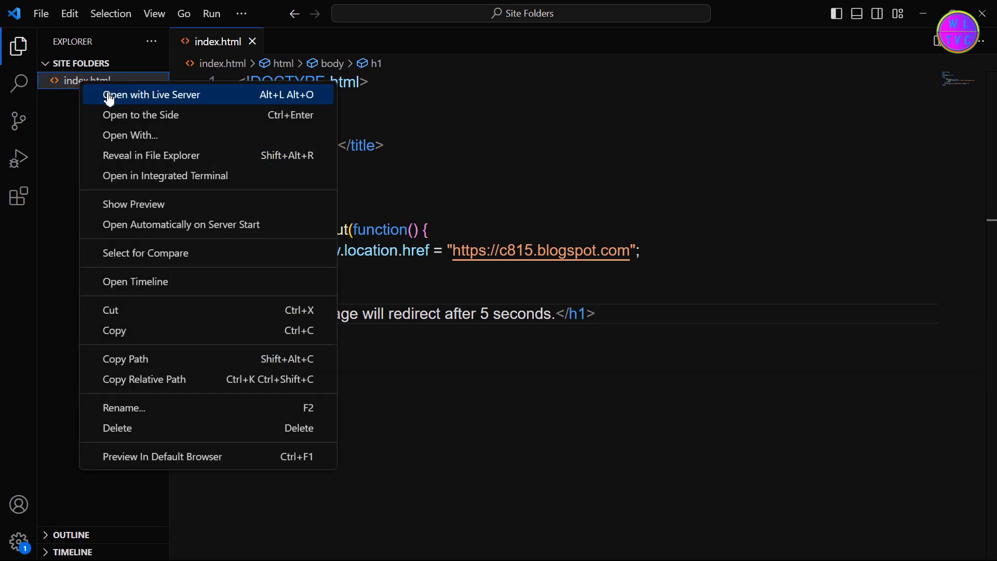
click(151, 94)
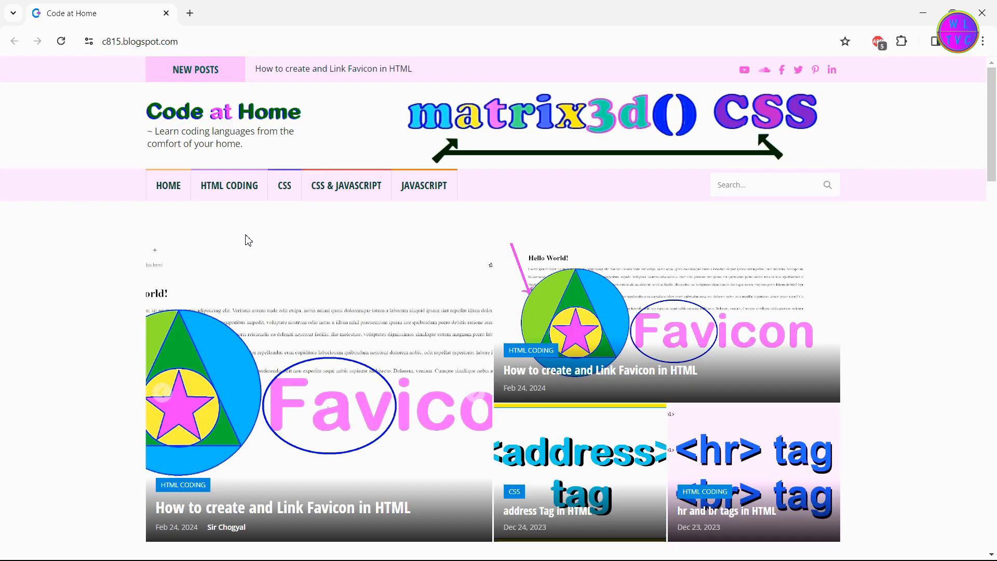
- Wrap the heading's 5 in a span with id 'countdown' and end the heading with ' second(s).'
click(923, 13)
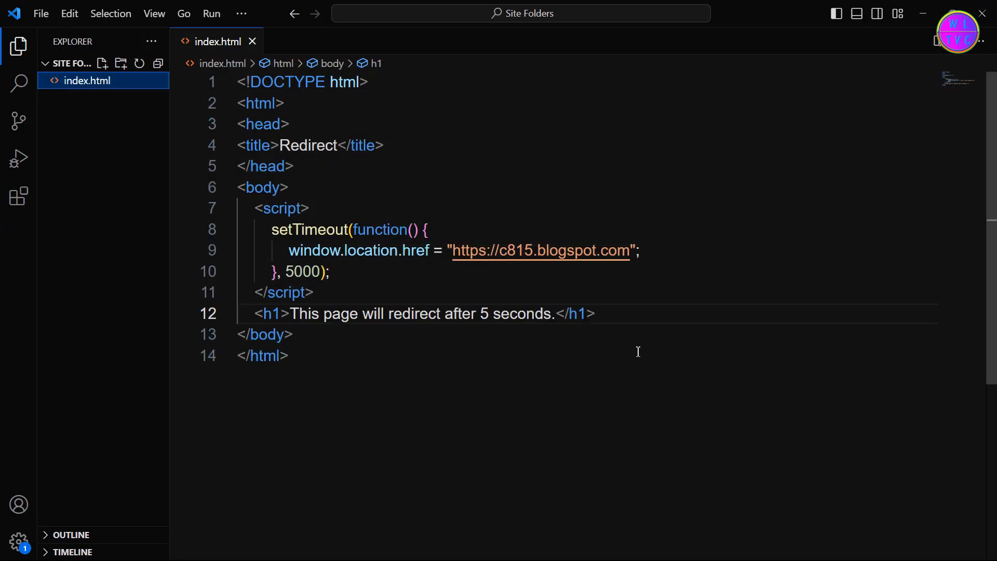
click(554, 313)
key(BackSpace)
key(BackSpace)
key(BackSpace)
key(BackSpace)
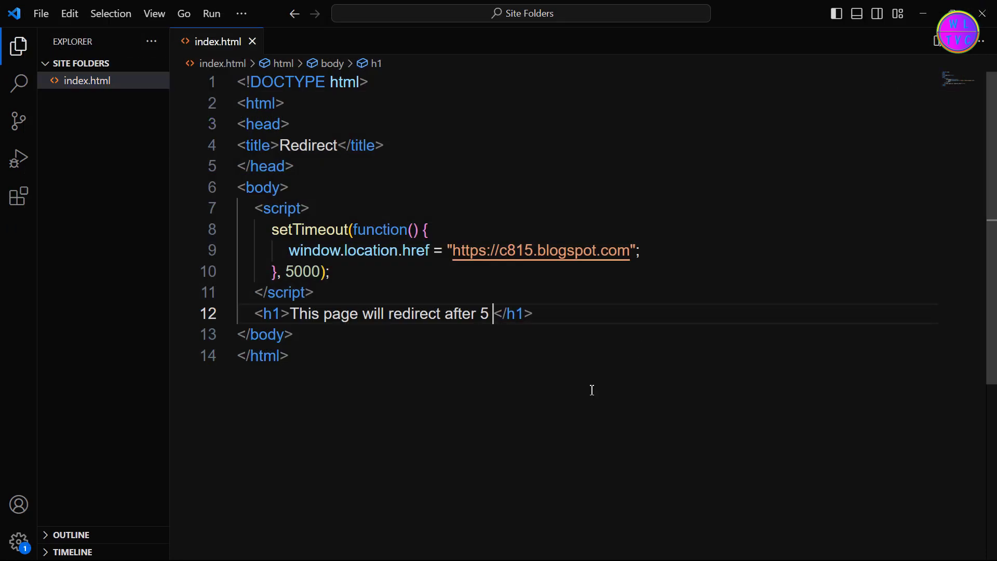
text(<sp)
key(Return)
text(5</span>)
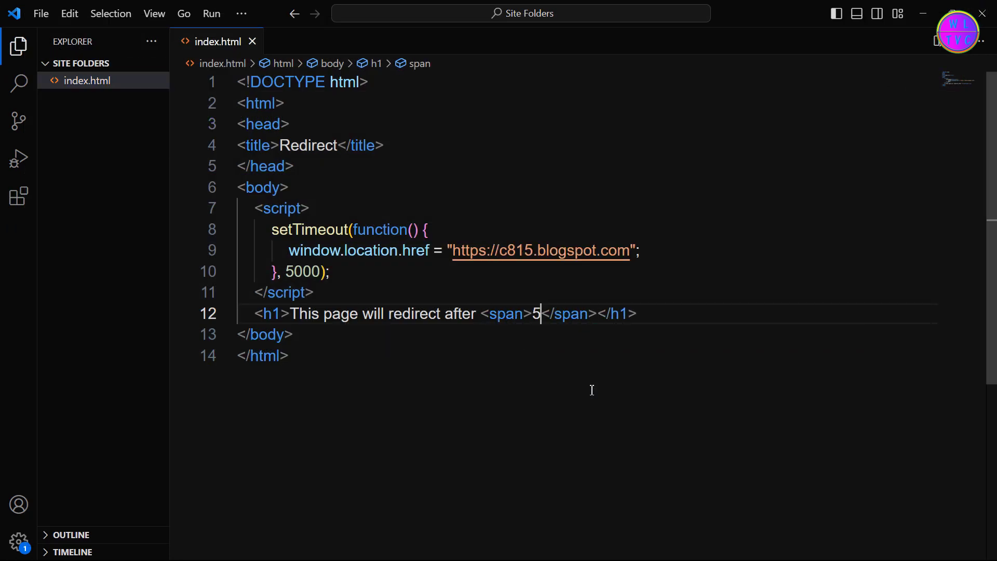
key(Left)
key(Left)
text(id=)
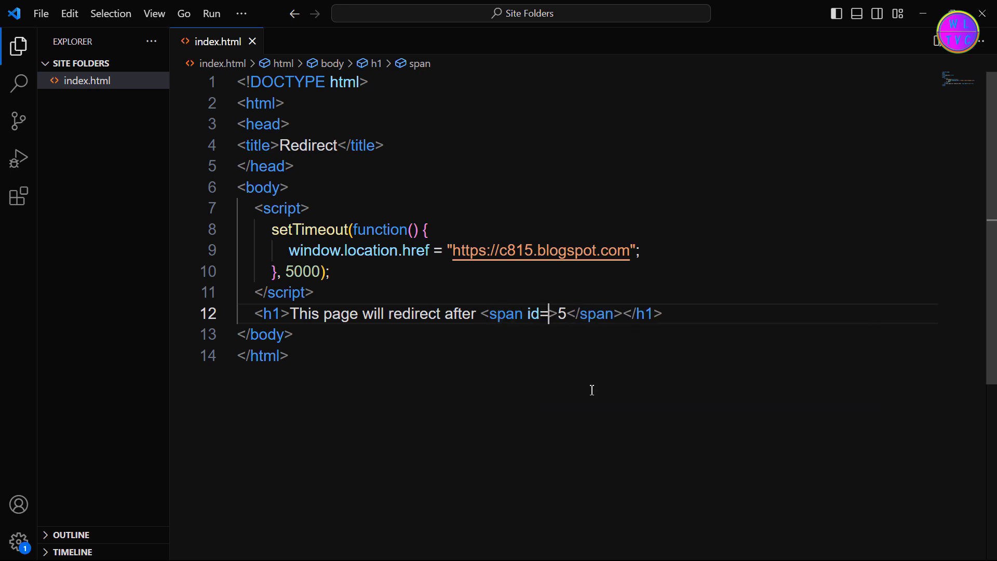
text("countdown)
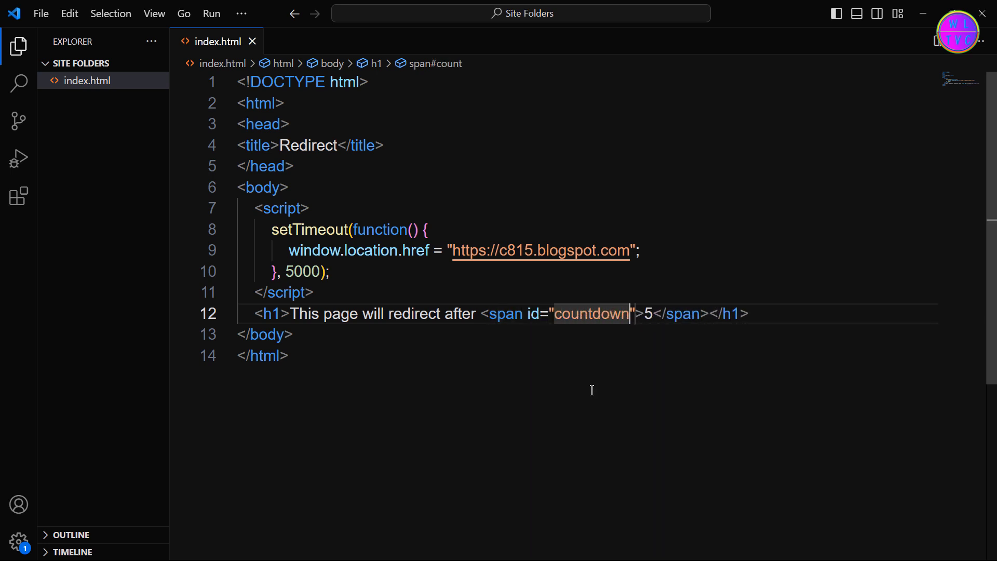
click(711, 313)
text(econd)
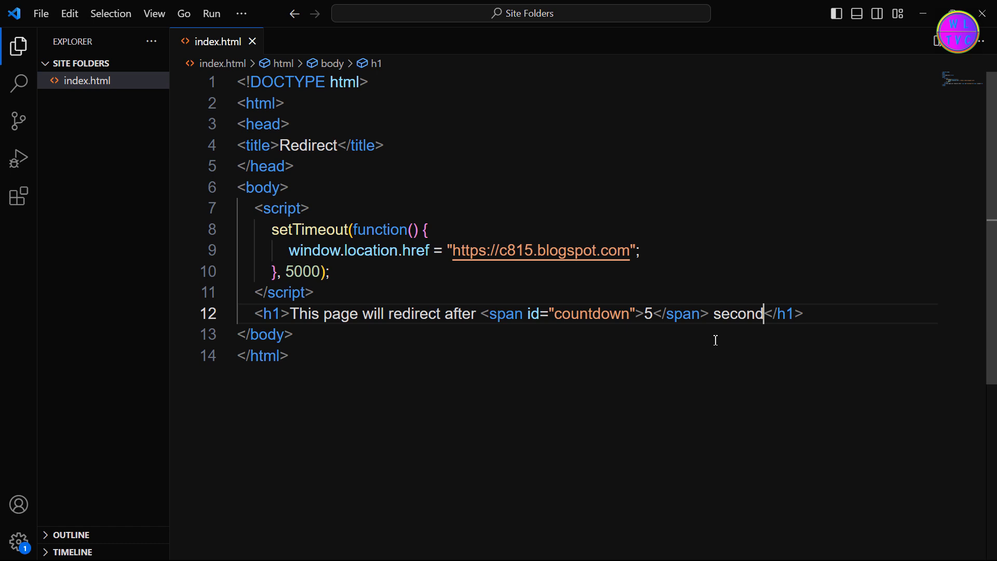
text(s.)
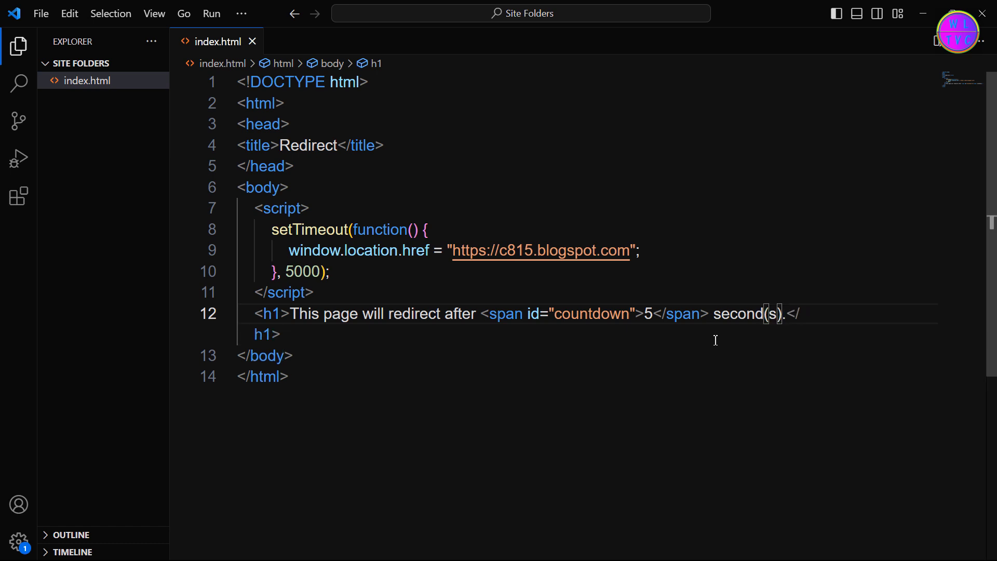
- Replace the old setTimeout block with an empty redirectTimer(count) function
drag(331, 271, 271, 229)
key(BackSpace)
text(f)
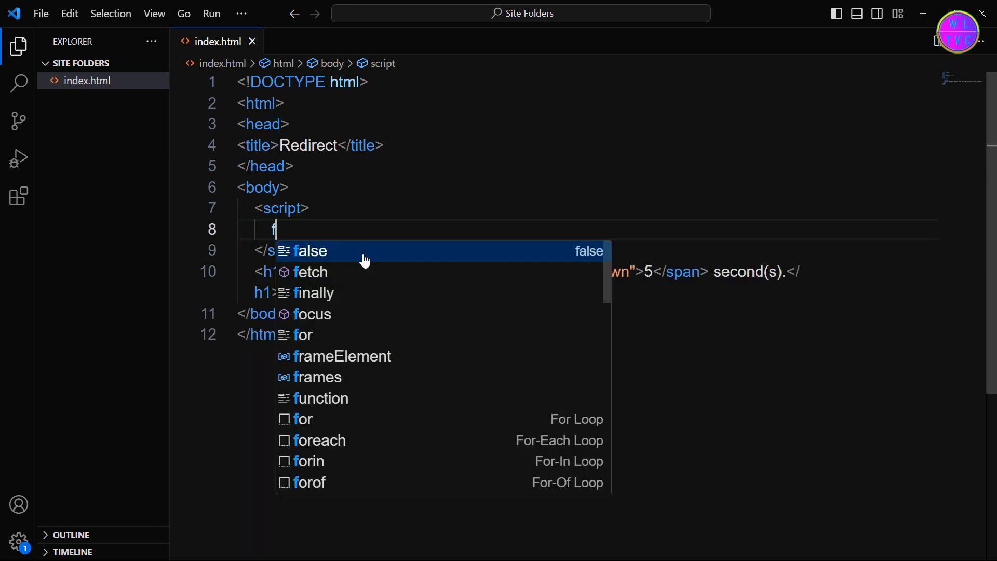
text(unction )
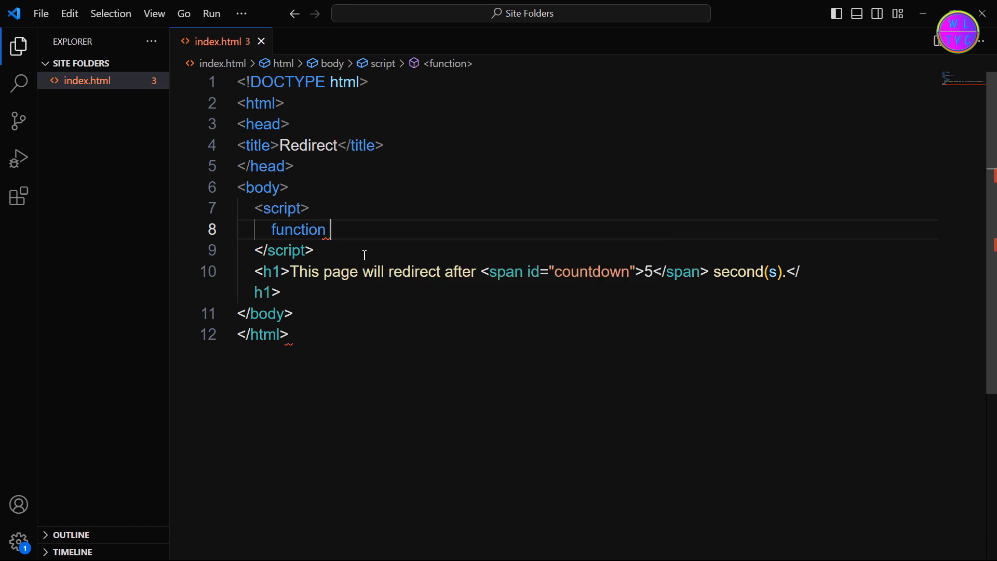
text(redirectTi)
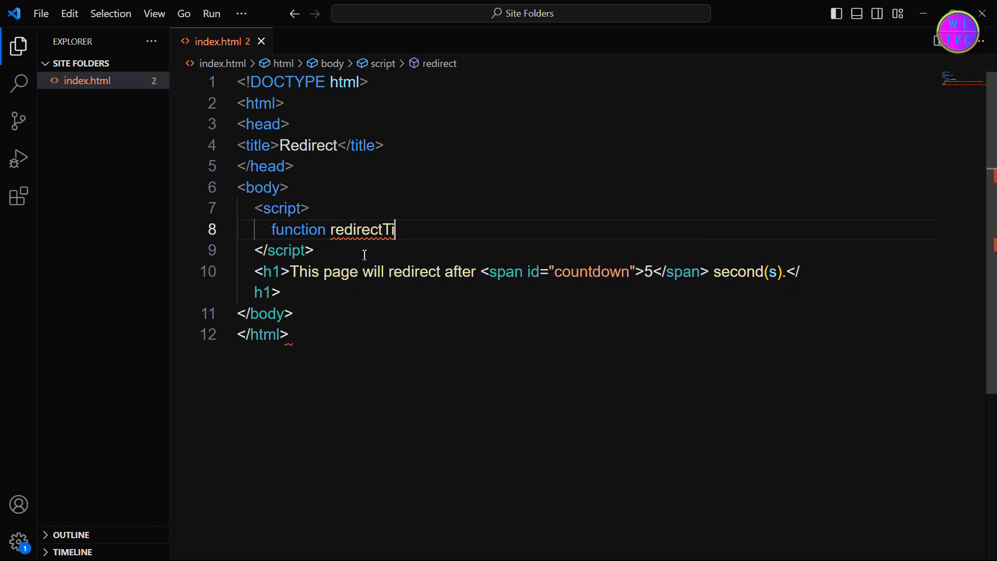
text(mer(count)
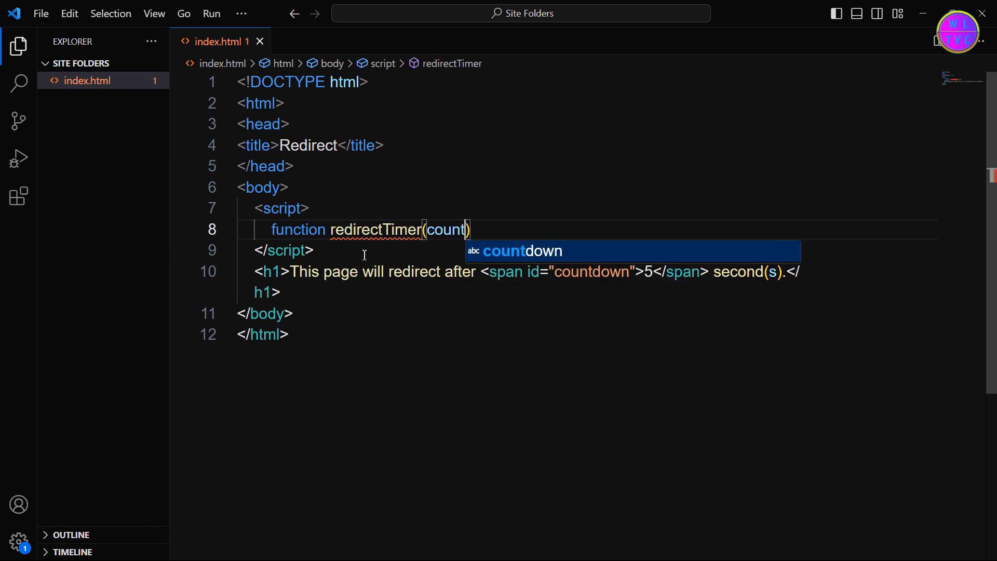
key(Escape)
key(End)
text({)
key(Return)
text(setT)
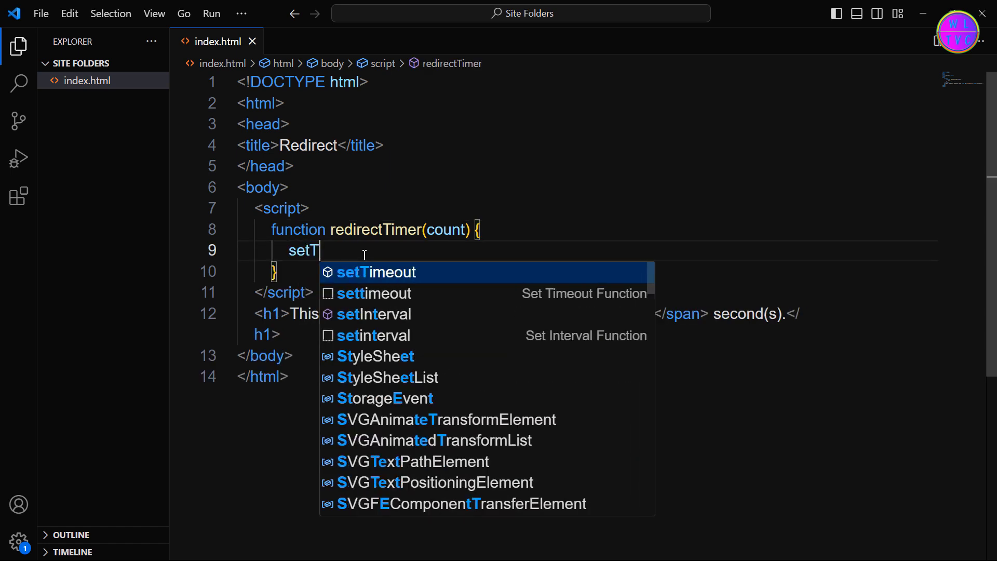
text(imeout((f)
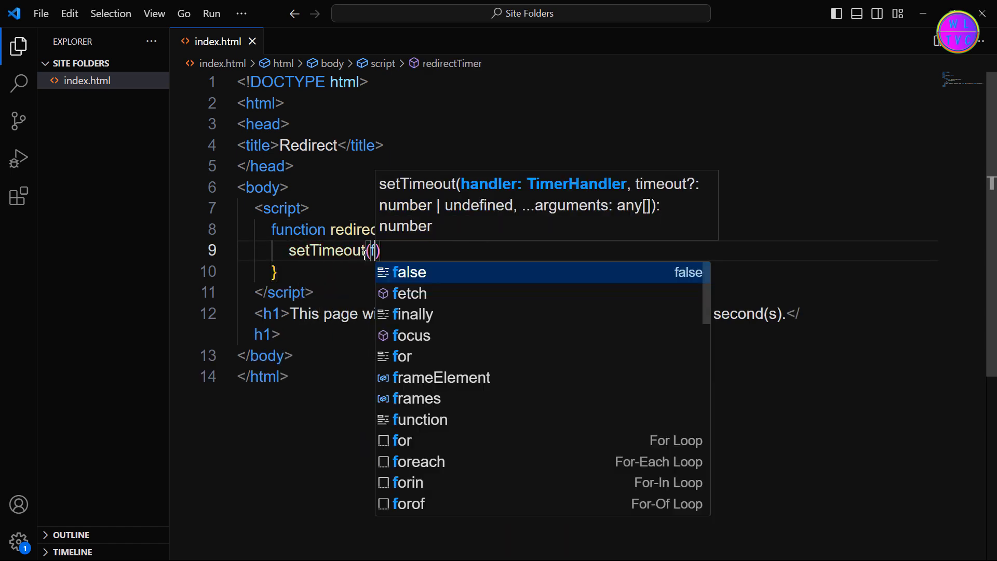
text(unction()
- Add a setTimeout callback that decrements count and writes it into the countdown span's textContent
key(Right)
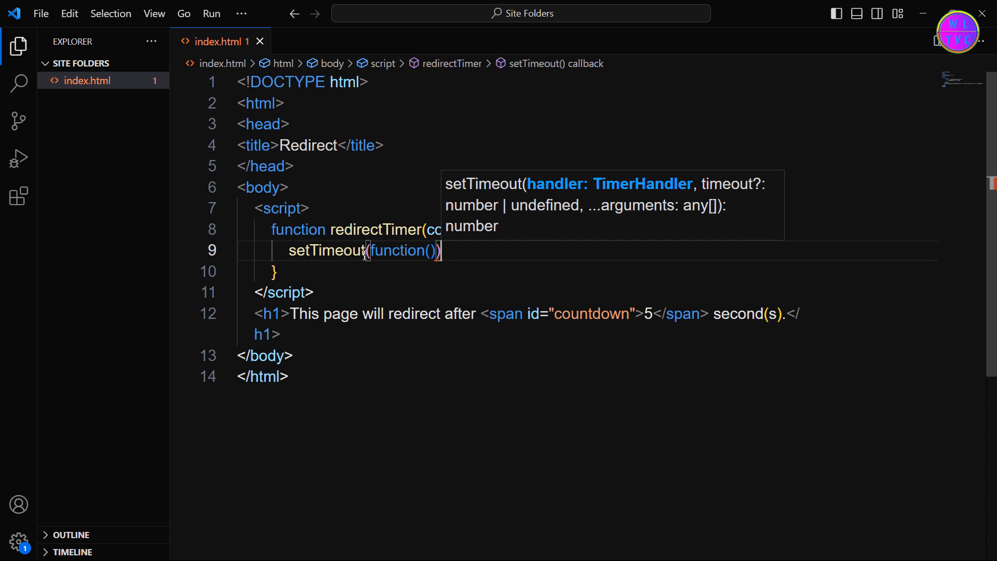
key(Escape)
key(Right)
text({)
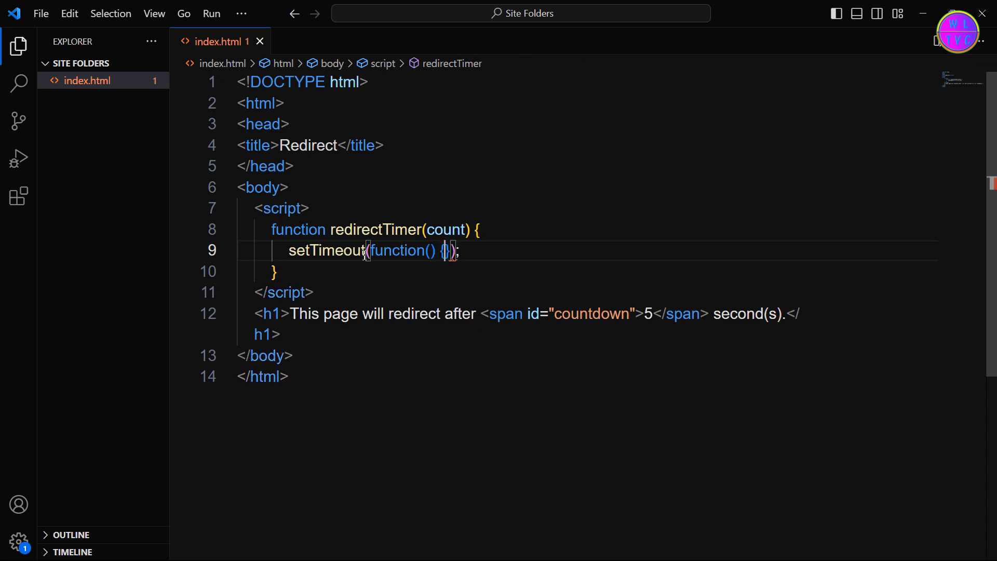
key(Return)
text(count--;)
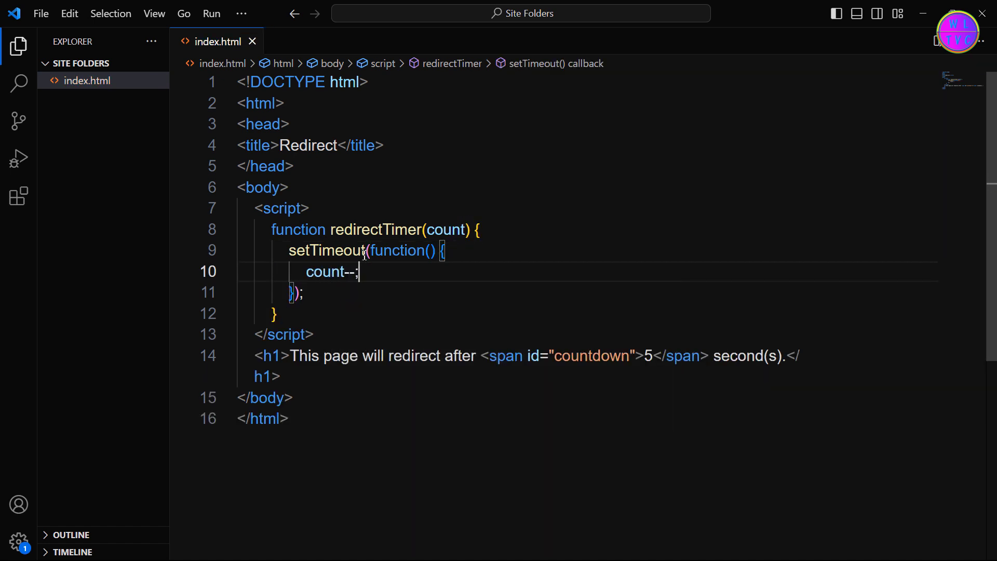
key(Return)
text(docum)
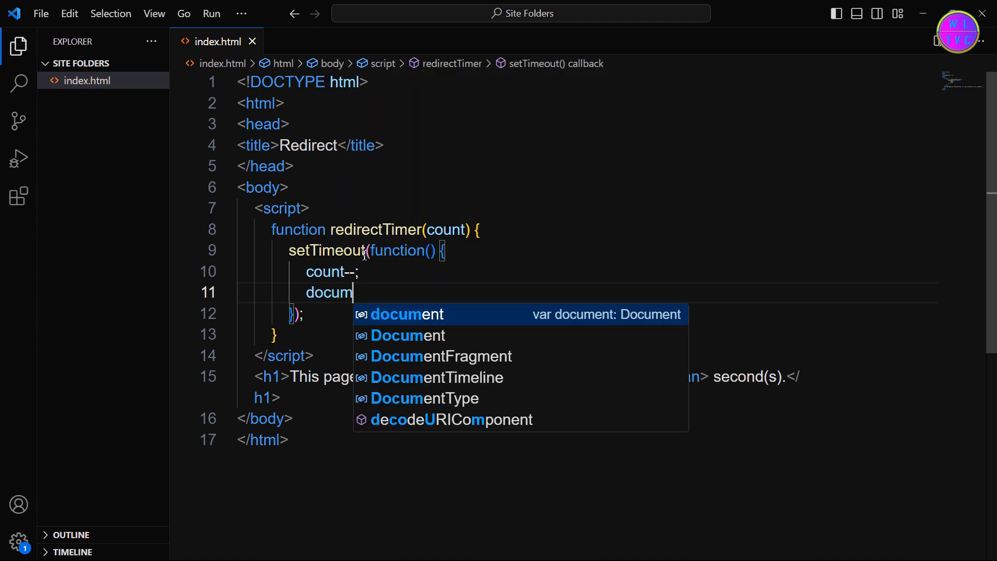
text(ent.getEle)
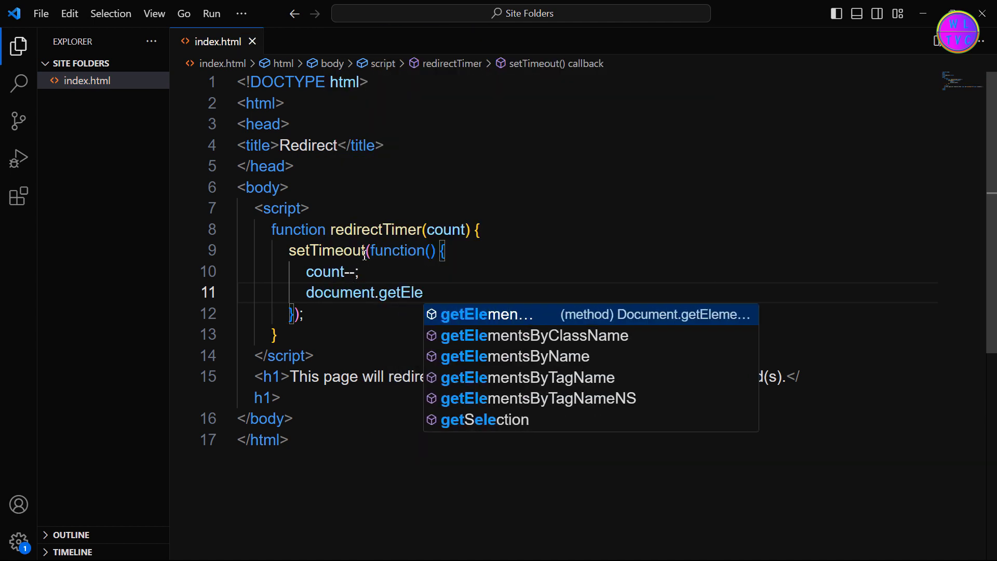
text(mentBy)
text(Id)
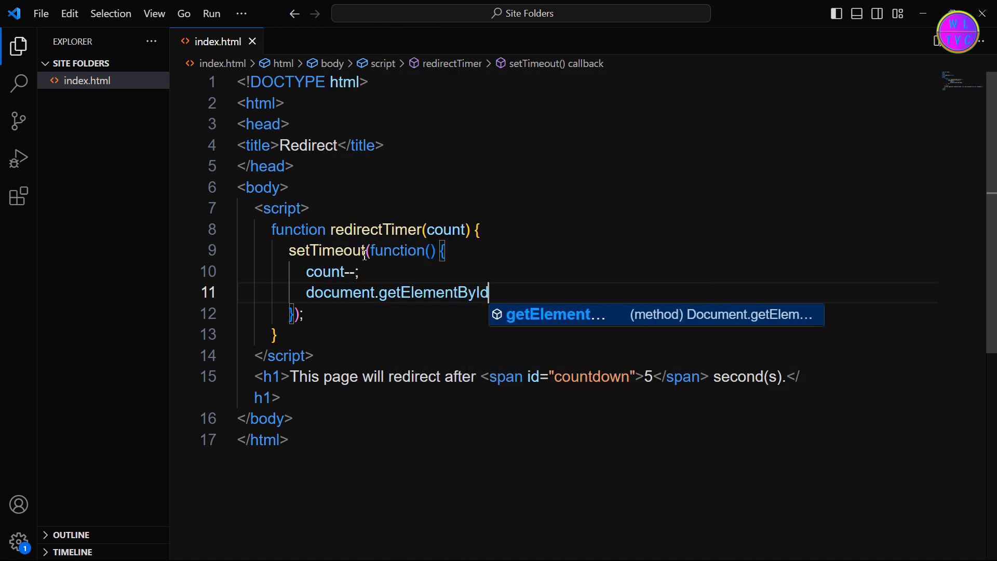
text(('cou)
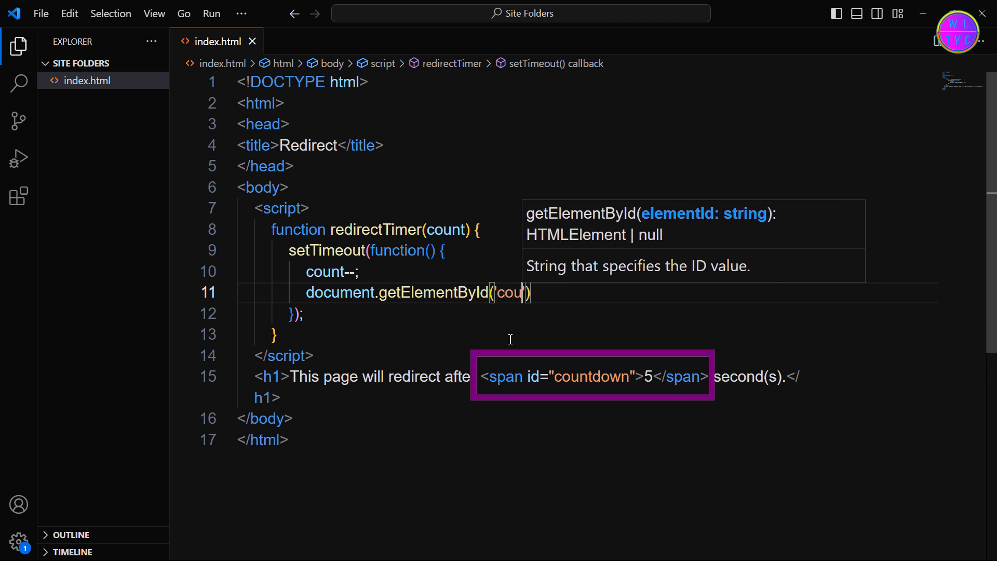
text(ntdown)
key(End)
text(.te)
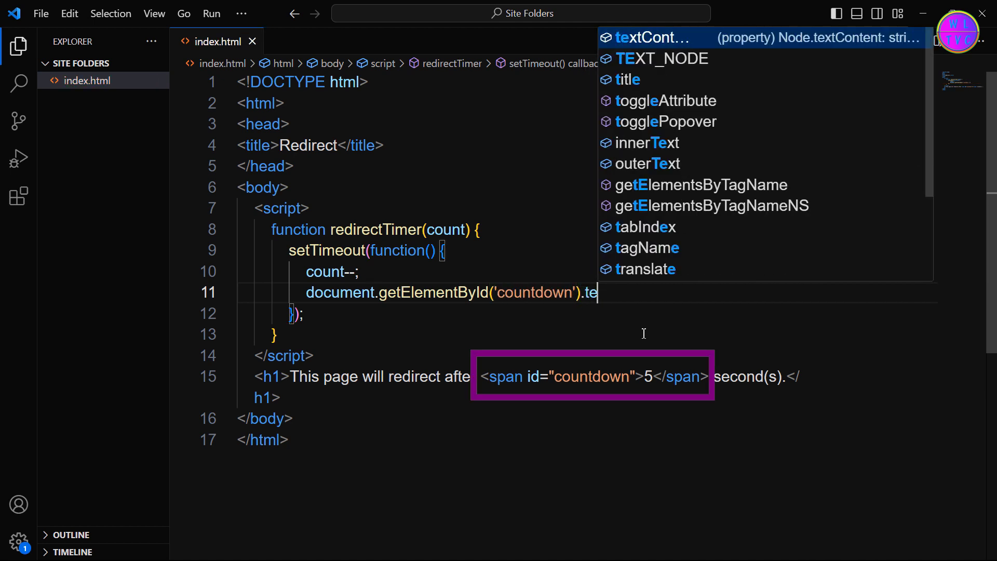
text(xtCo)
text(ntent )
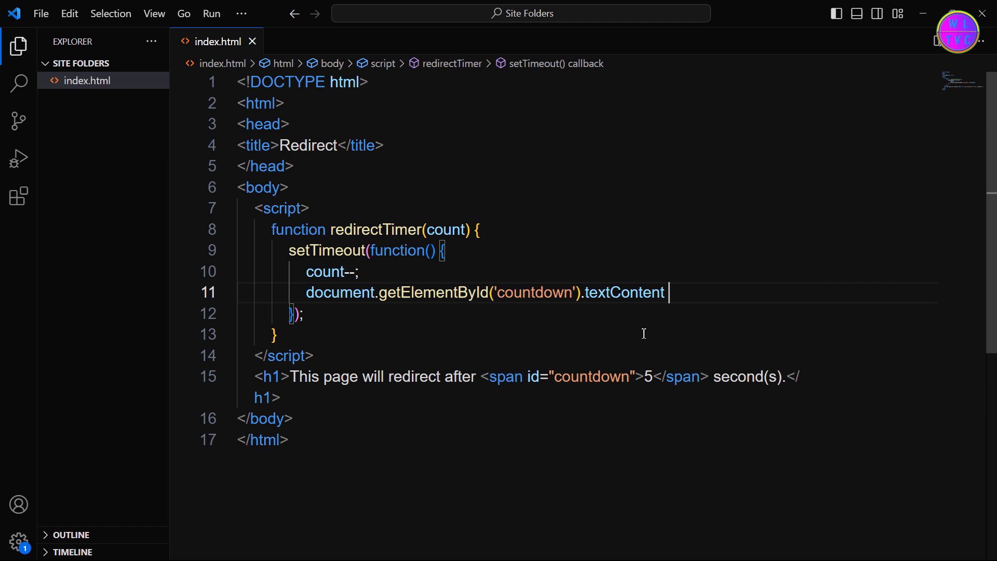
text(= count;)
key(Return)
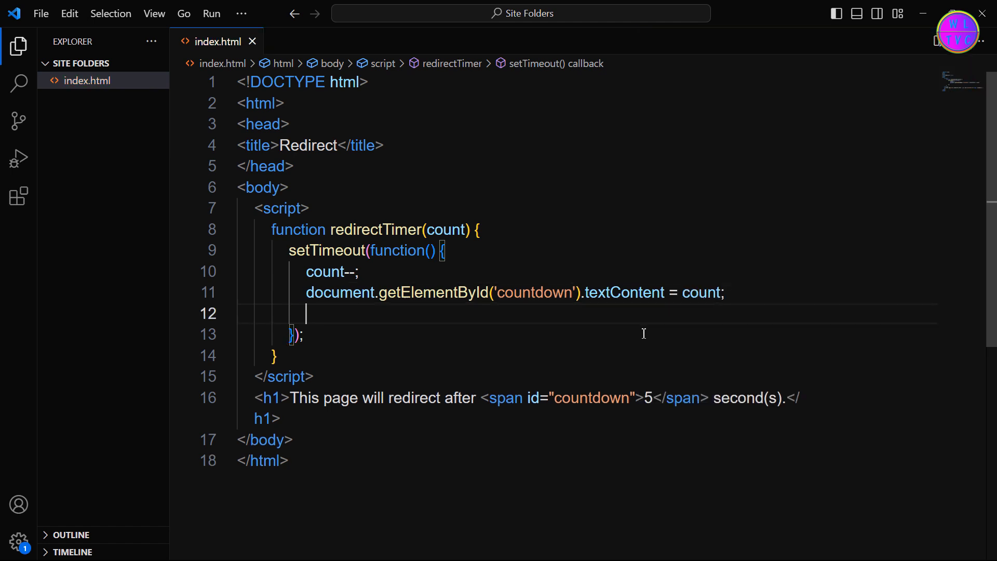
text(if (count)
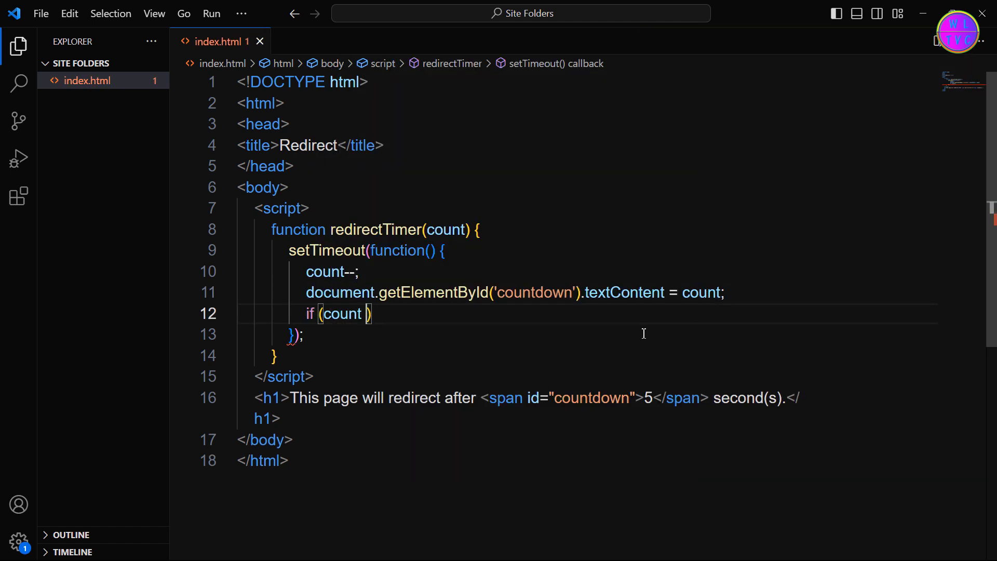
text( > 0)
key(Right)
text({)
key(Return)
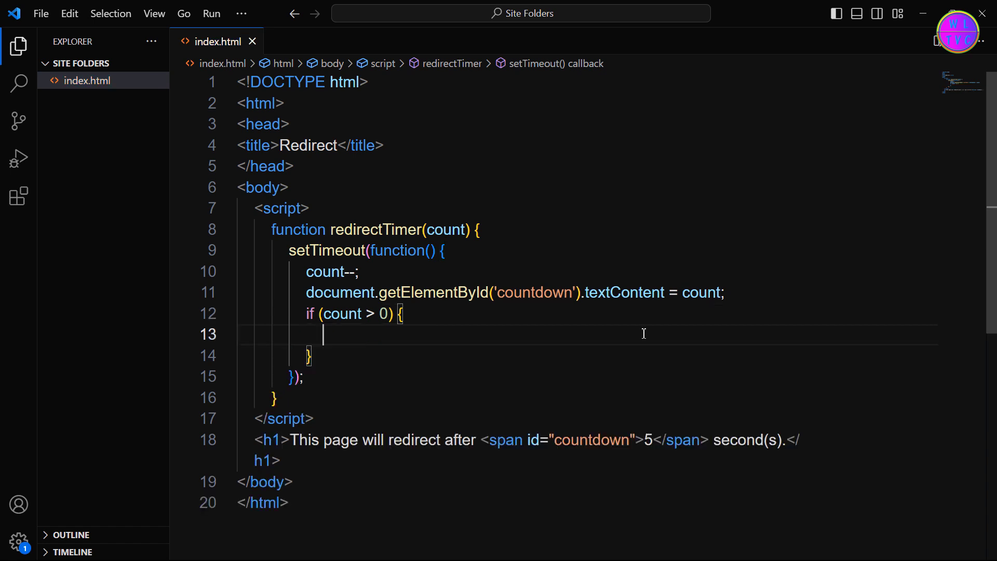
text(redirectTi)
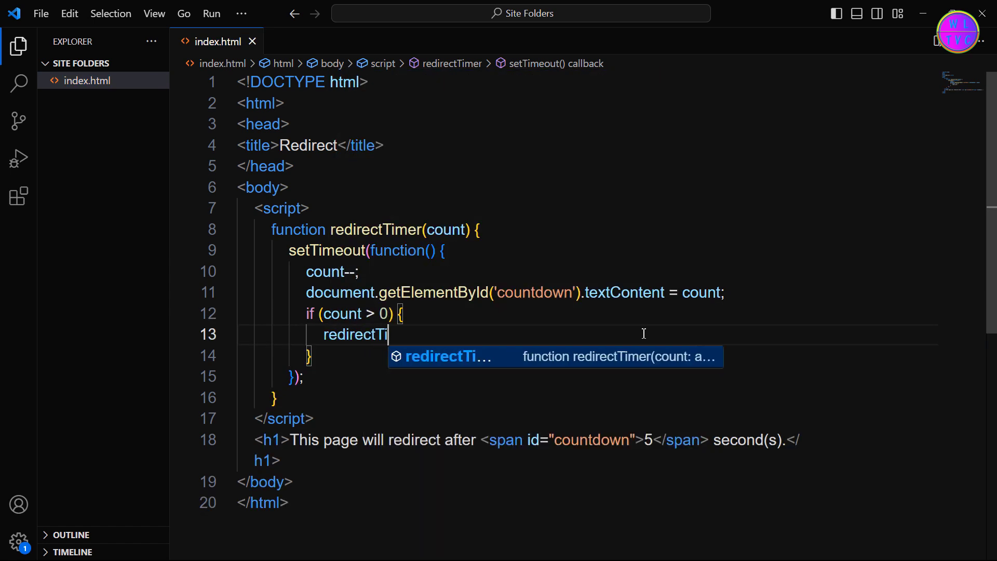
text(mer(count)
key(Right)
text(;)
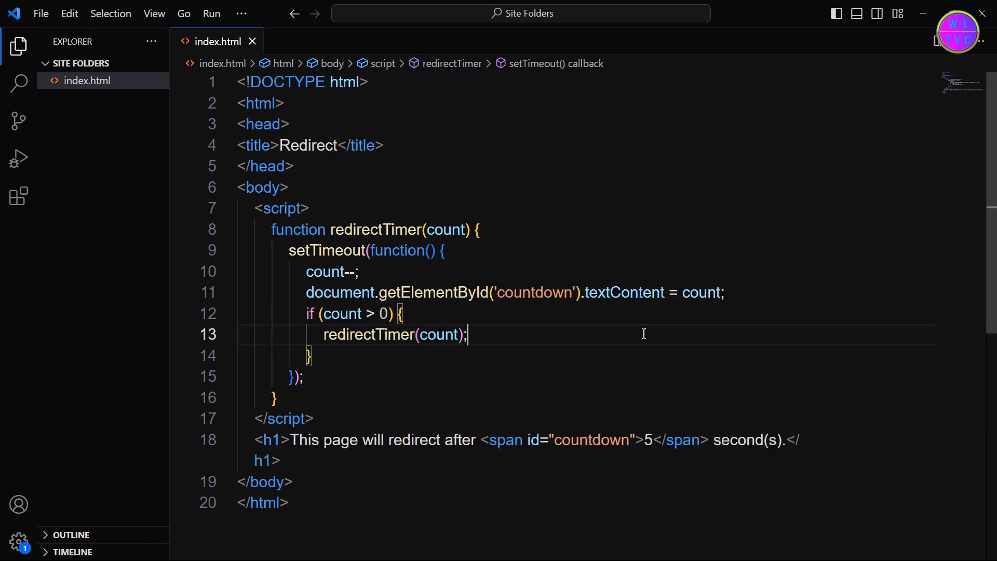
click(345, 356)
text(else {)
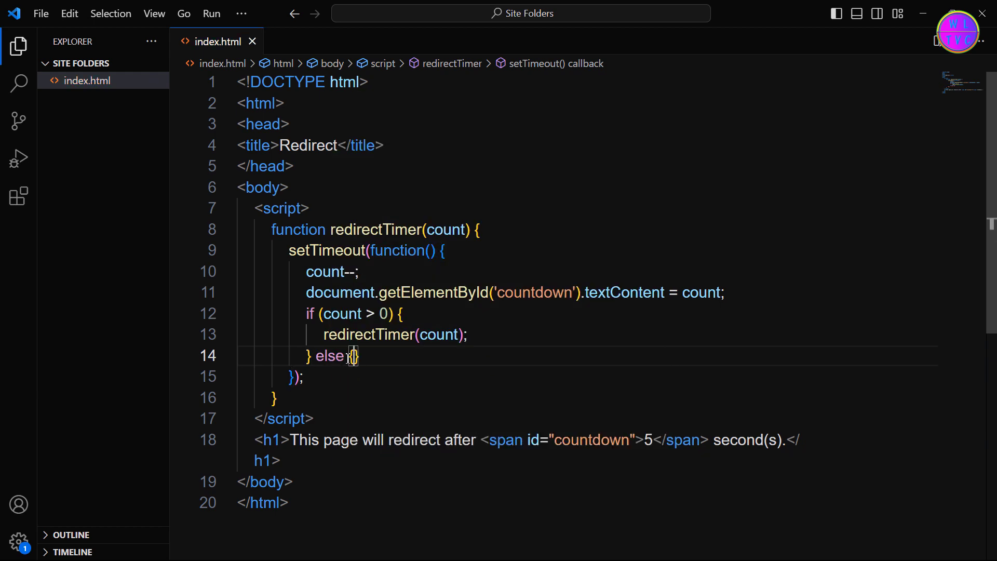
key(Return)
text(window.locat)
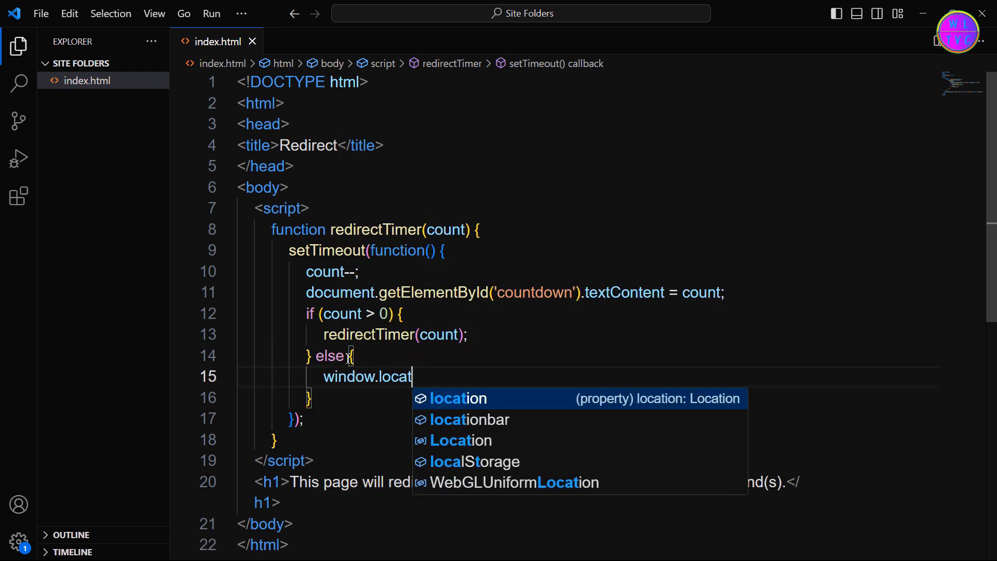
text(ion.href = )
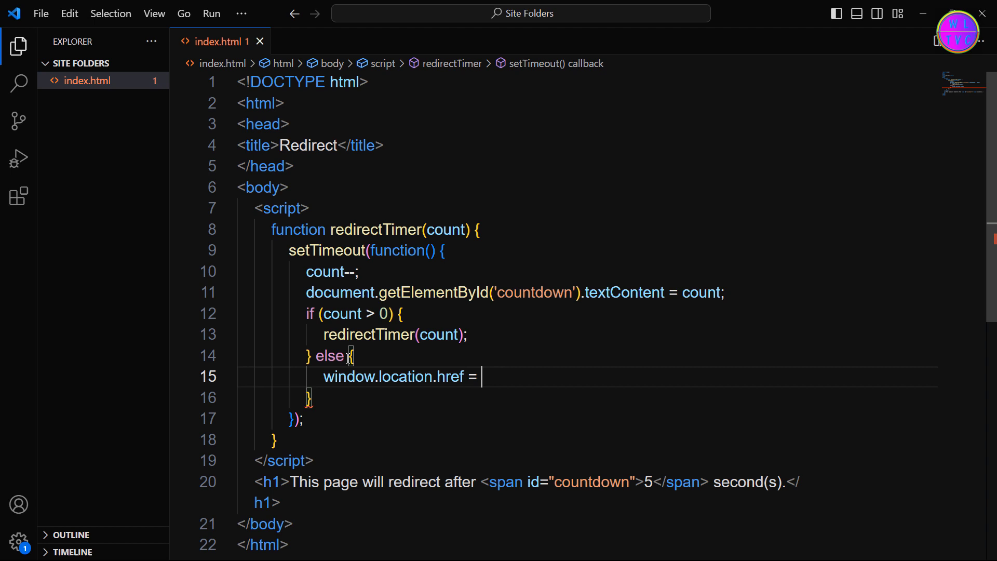
text('https://c815)
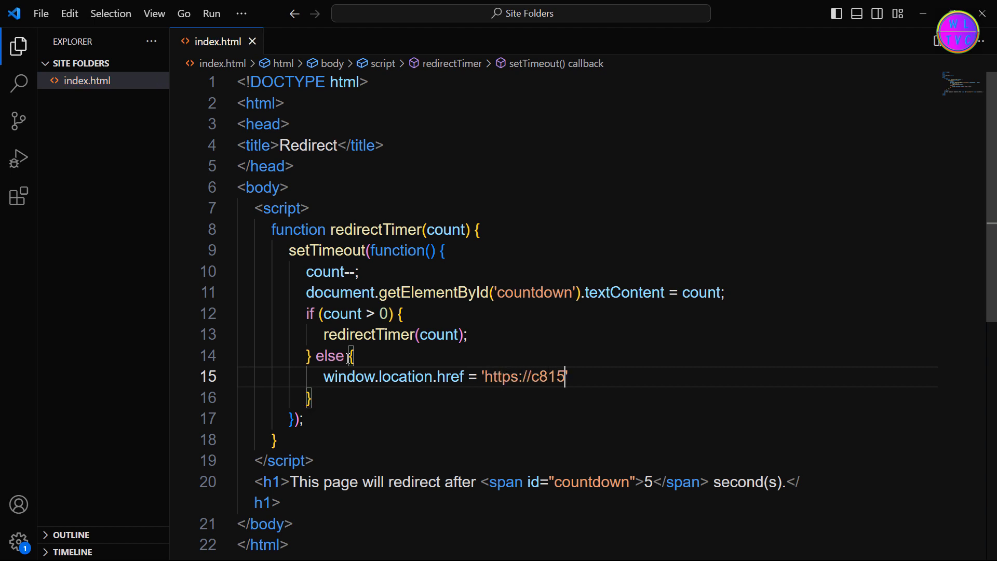
text(.blogspot.com';)
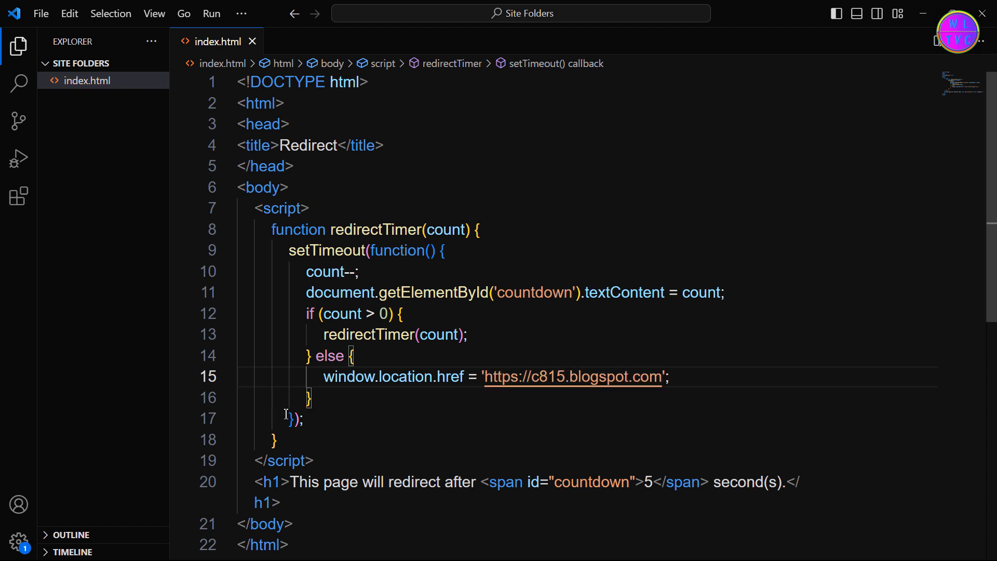
- Add the 1000 ms delay to setTimeout and start a new line after the function
click(296, 419)
text(, 100)
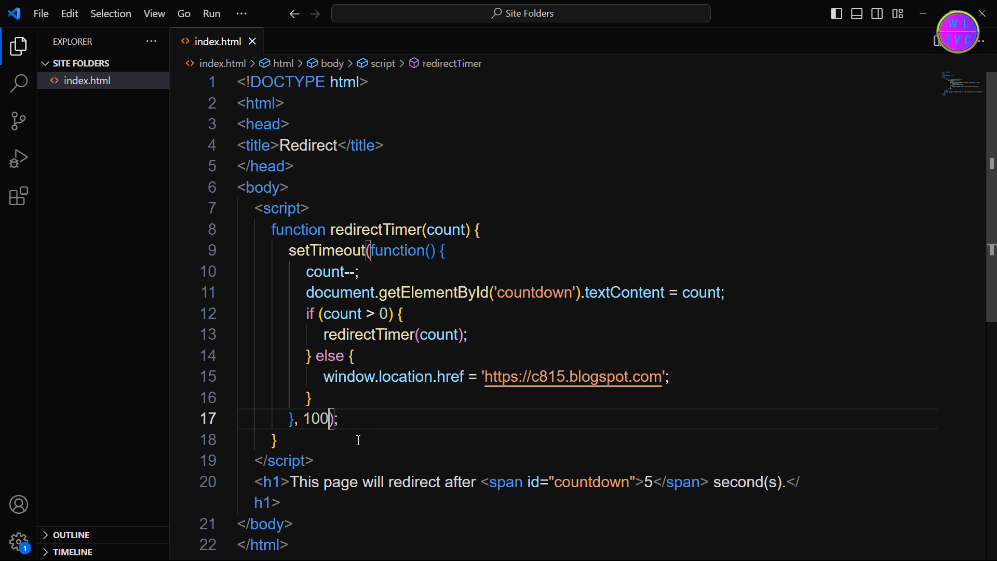
text(0)
click(305, 442)
key(Return)
text(redirec)
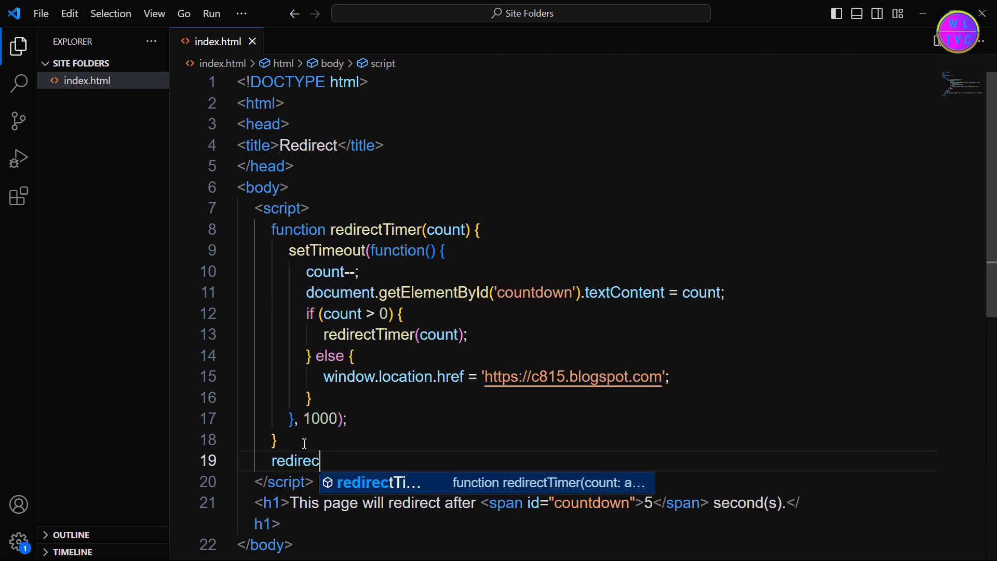
text(tTimer(5);)
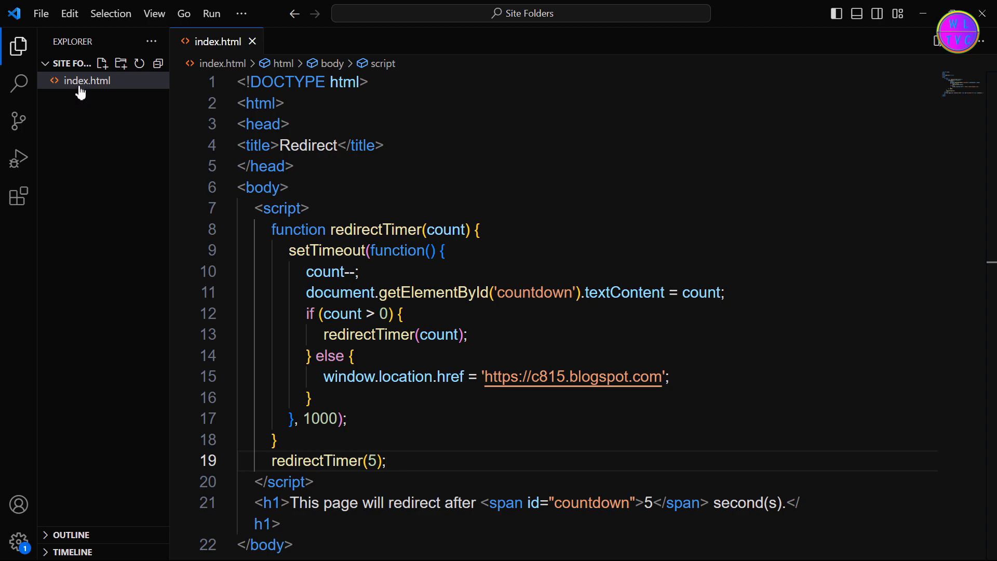
- Change the span's starting count and the redirectTimer call from 5 to 10, then bring up index.html's Live Server option
right_click(80, 81)
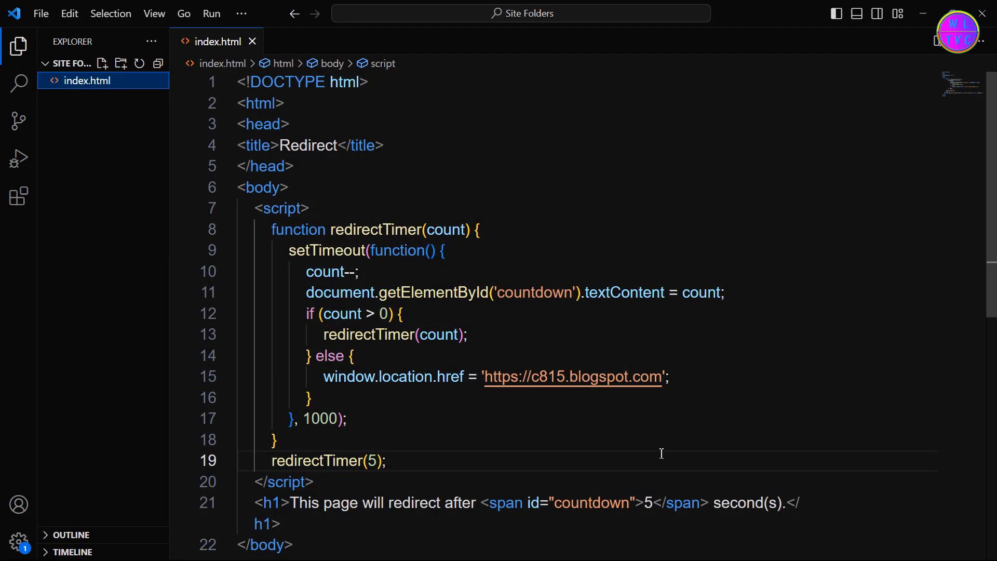
double_click(647, 502)
text(10)
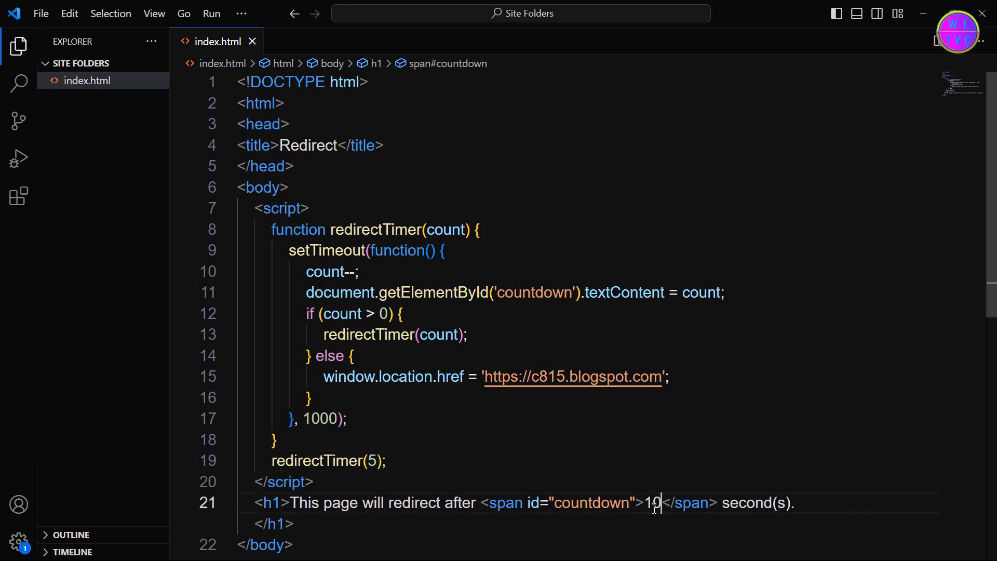
double_click(373, 460)
text(10)
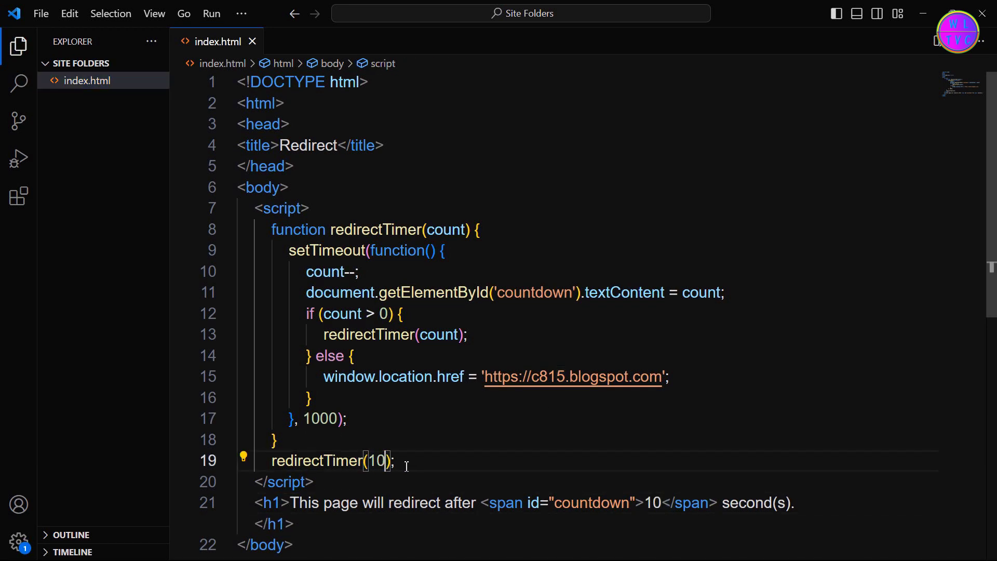
click(415, 466)
right_click(87, 80)
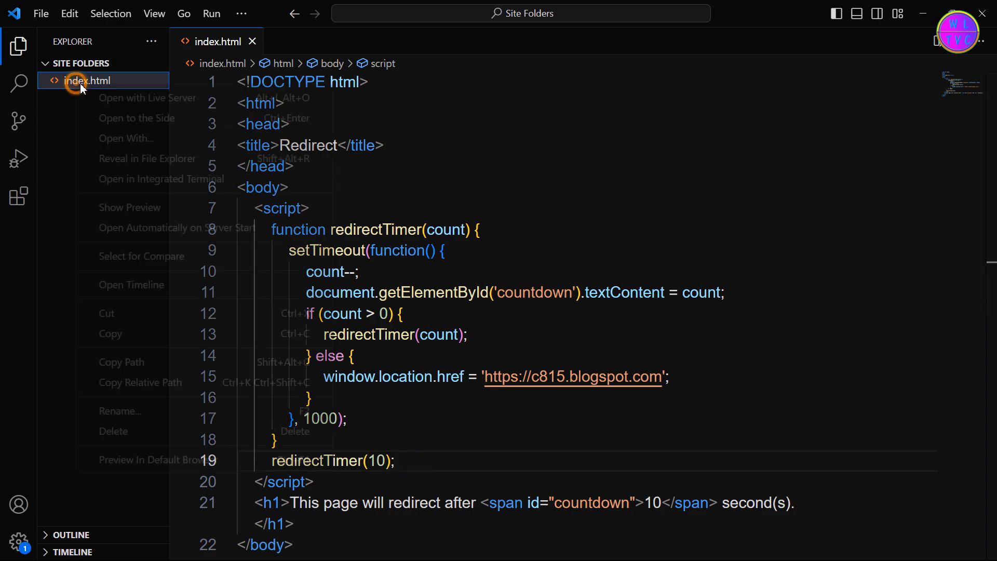
- Open index.html with Live Server so the 10-second countdown redirects to c815.blogspot.com
click(111, 98)
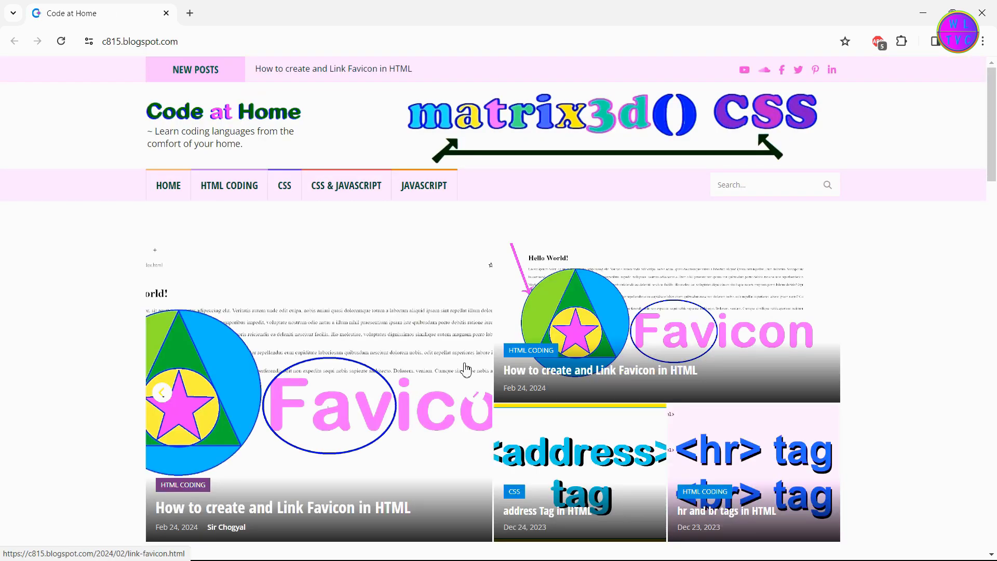
scroll(466, 368, down, 5)
key(alt+Tab)
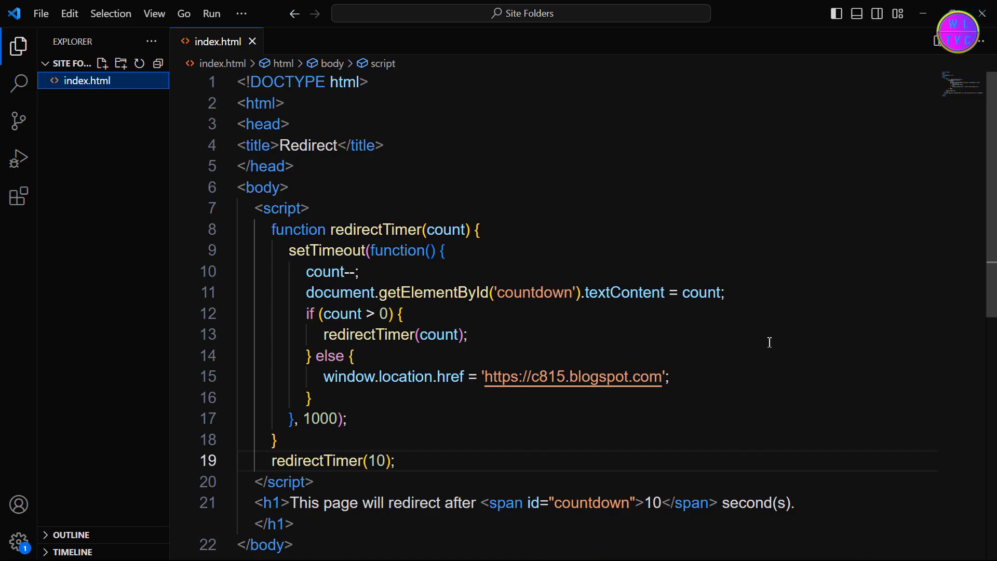